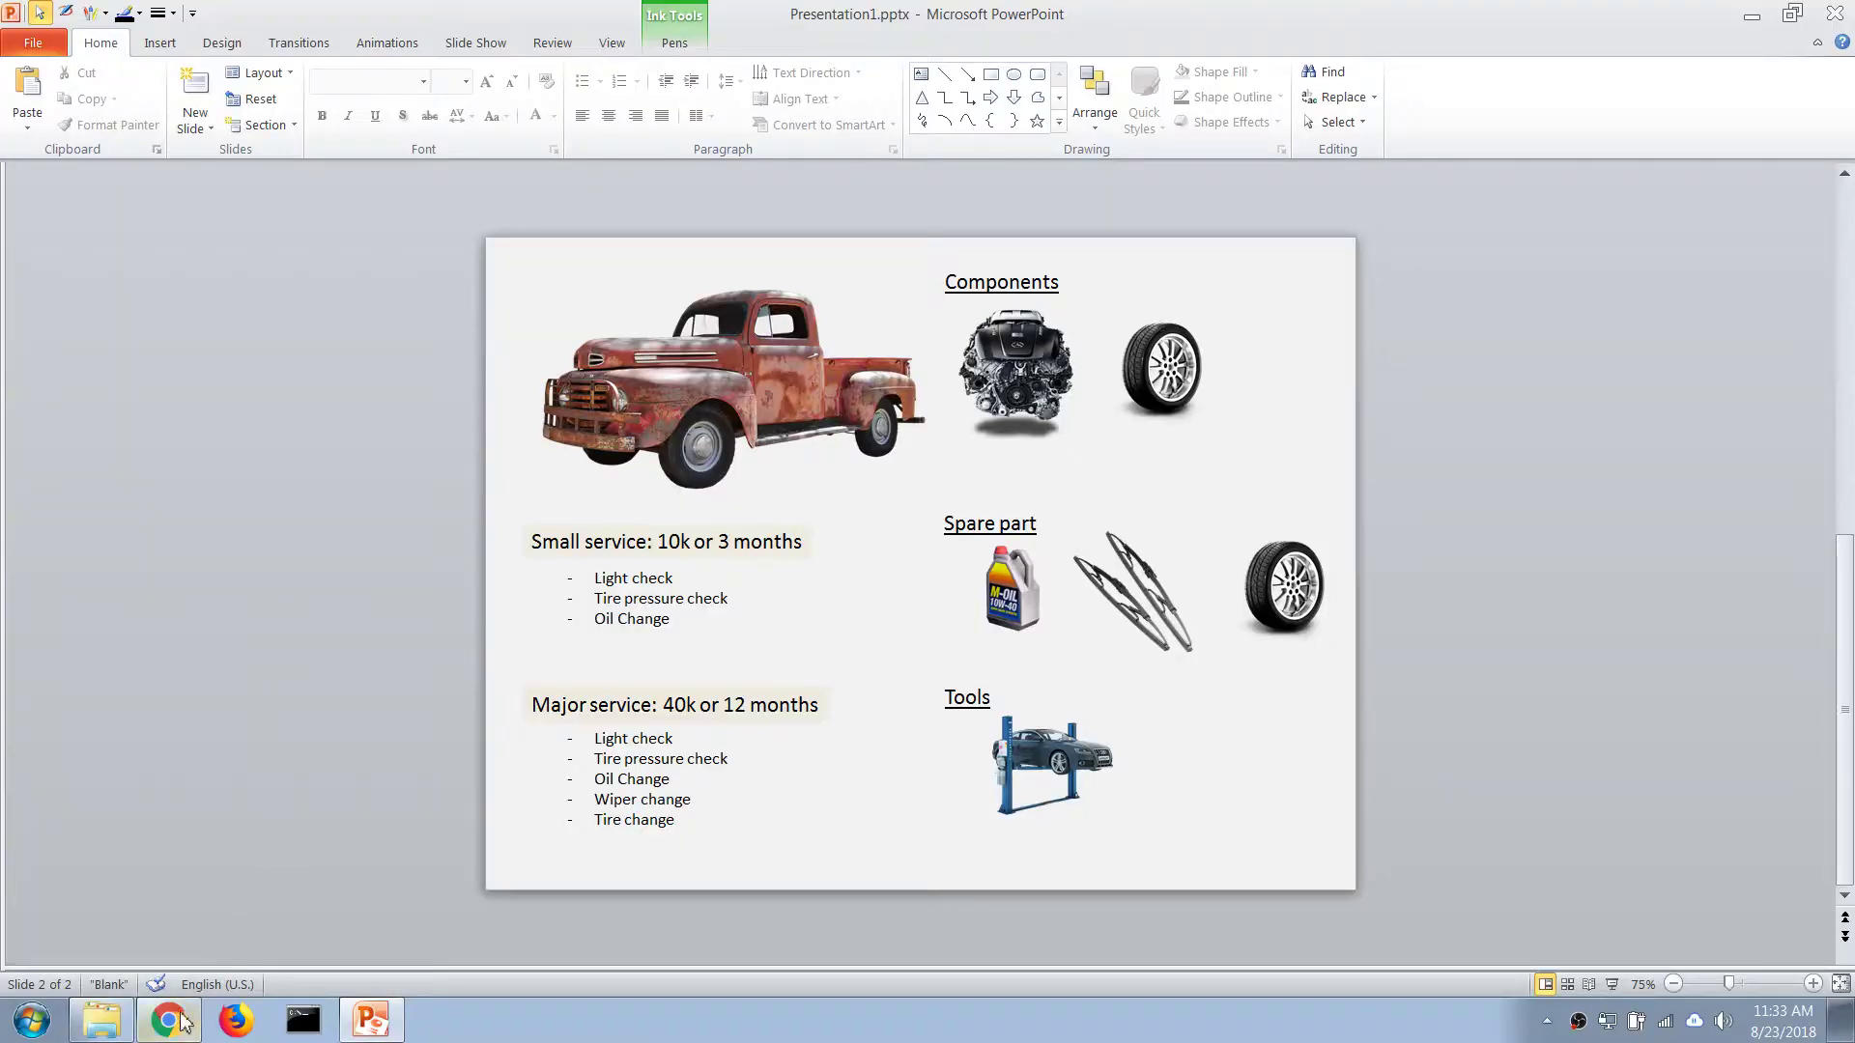
# Switch from Windows Explorer to the Chrome window showing the Maximo Start Center
pyautogui.click(182, 1022)
pyautogui.moveTo(69, 536)
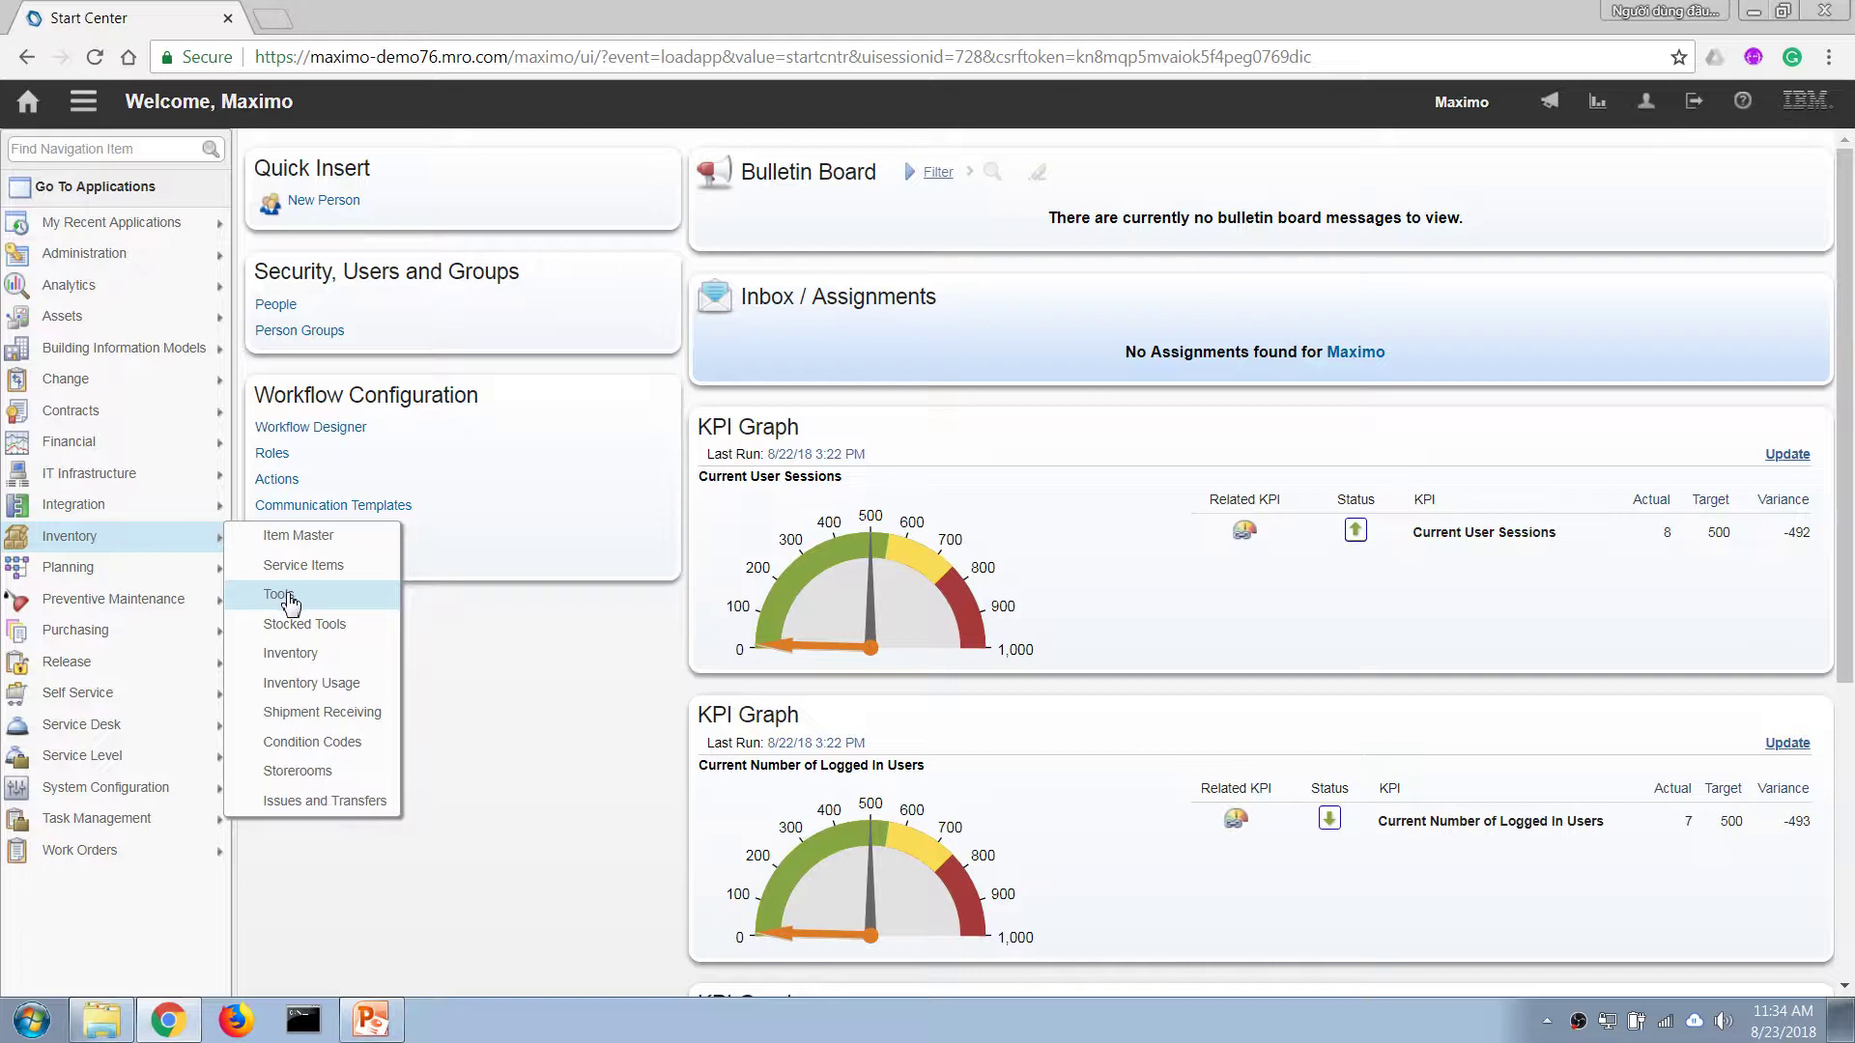
# Create tool record TVT-1002 'Hoist, Car' in Tools, replacing the rejected duplicate TVT-1001
pyautogui.click(286, 597)
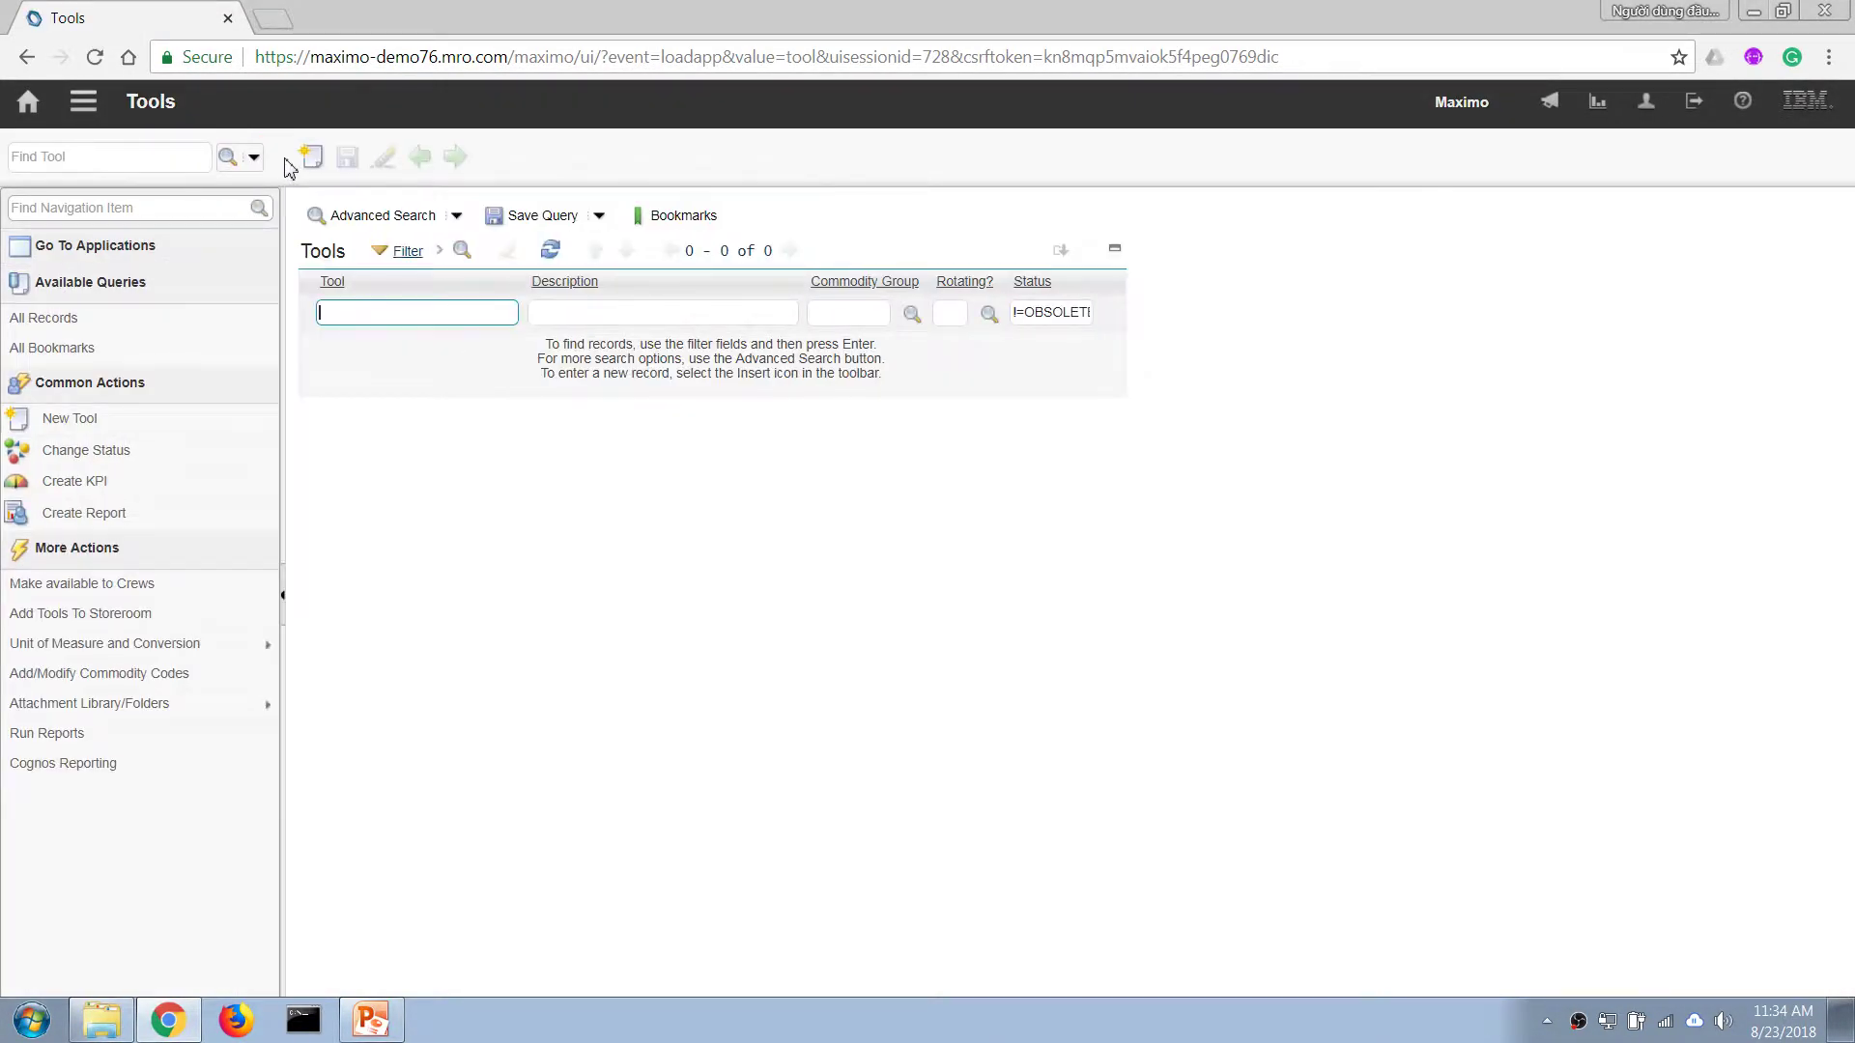
pyautogui.click(309, 158)
pyautogui.write('TVT-')
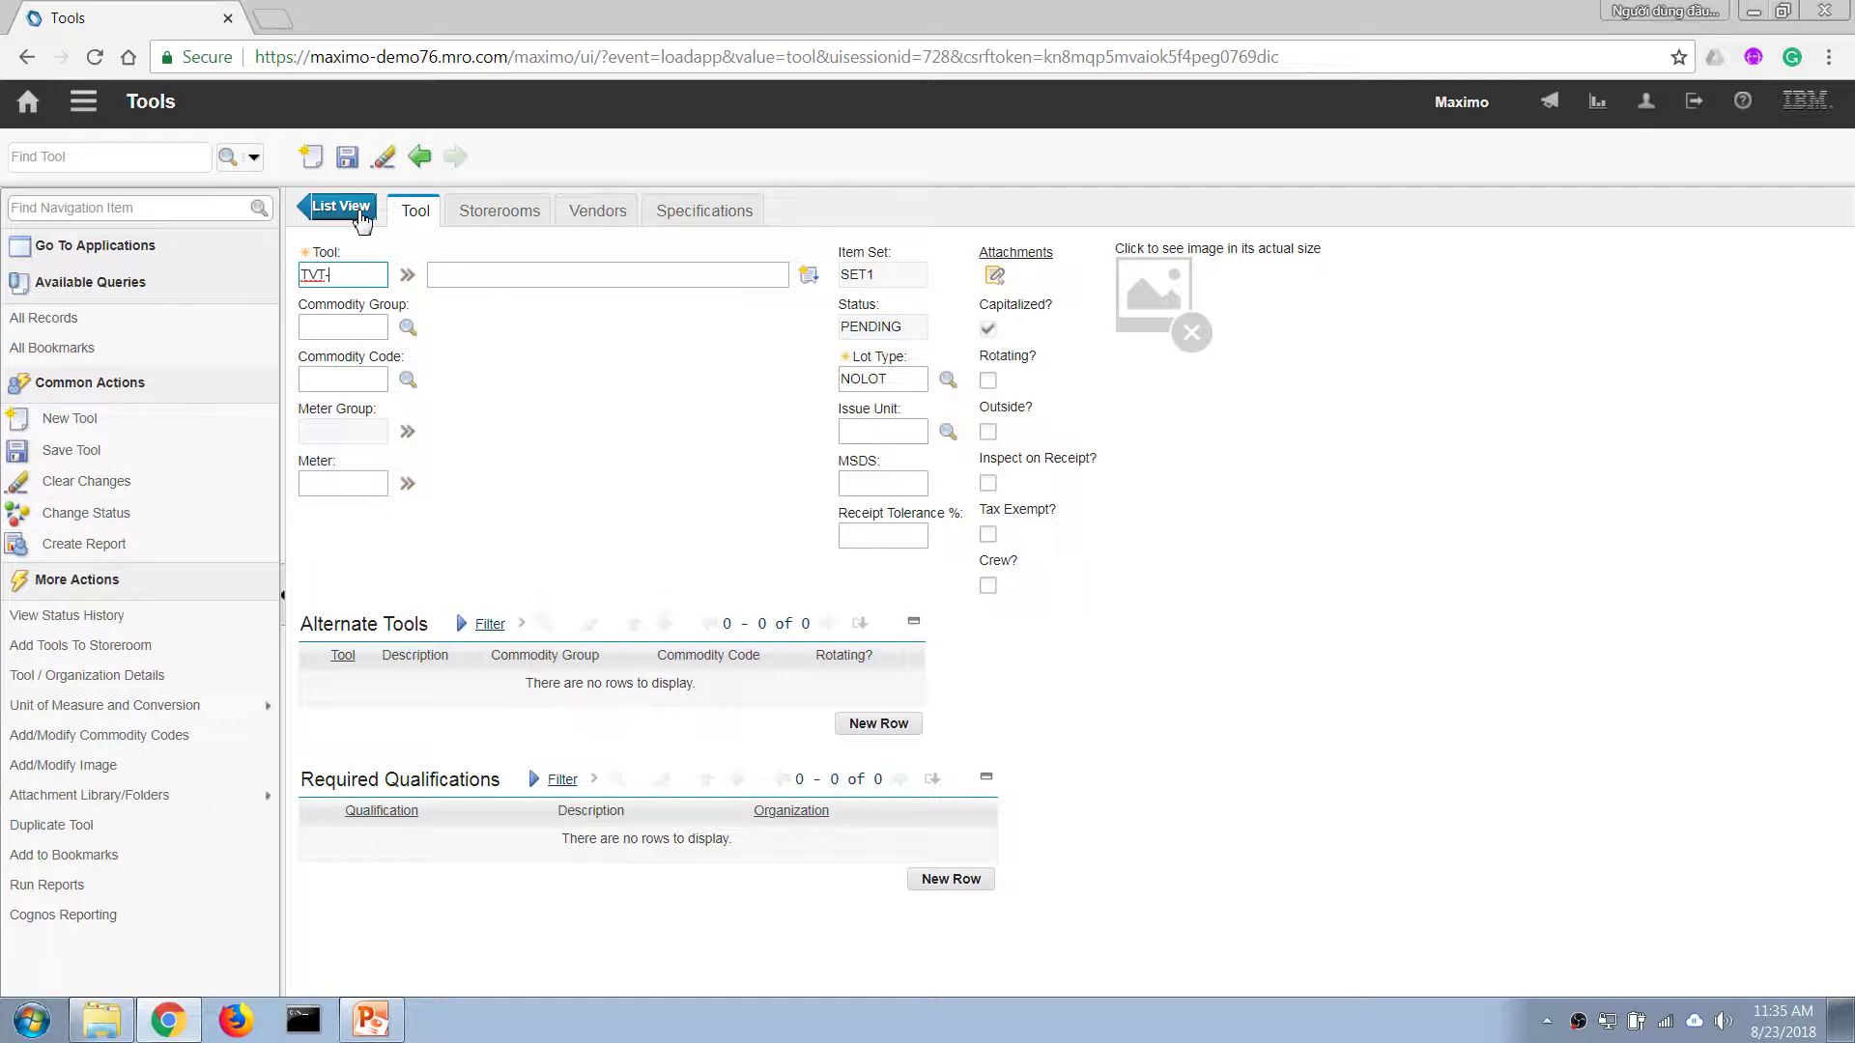
pyautogui.write('100')
pyautogui.press('Tab')
pyautogui.write('Hoist, Ca')
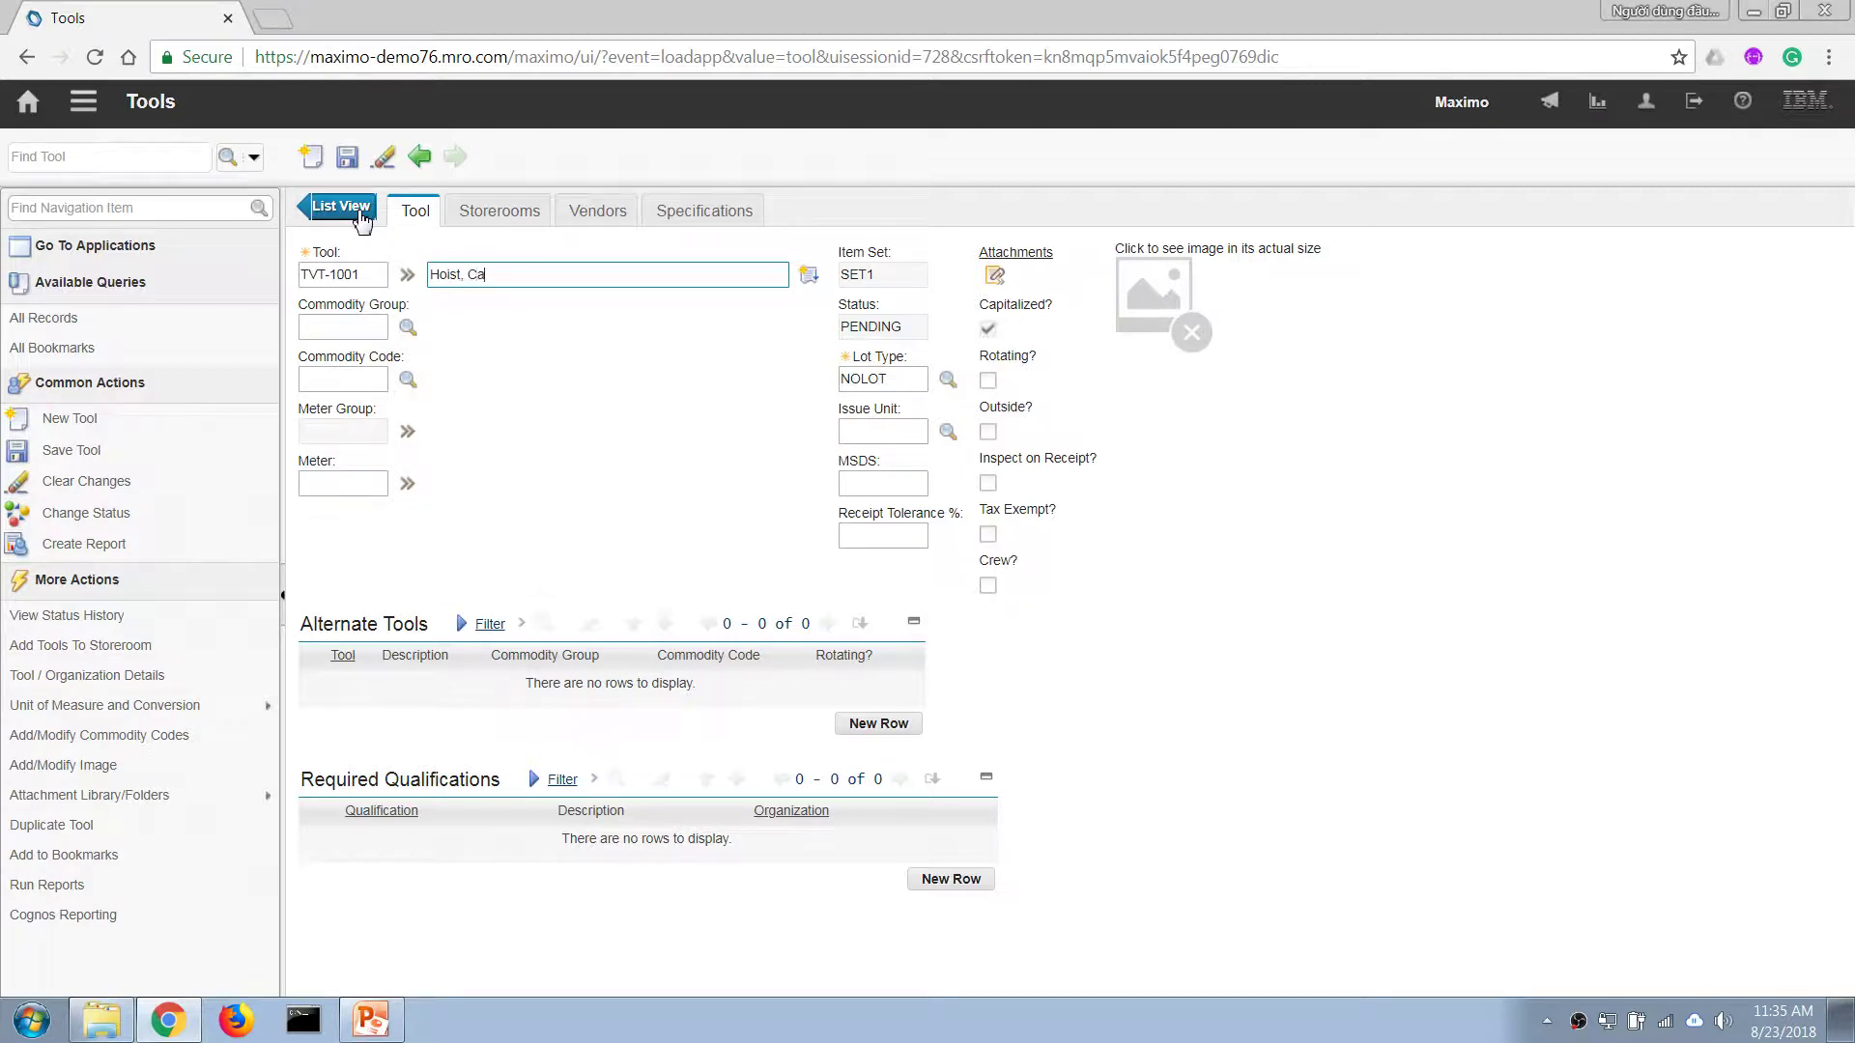
pyautogui.write('r')
pyautogui.press('Tab')
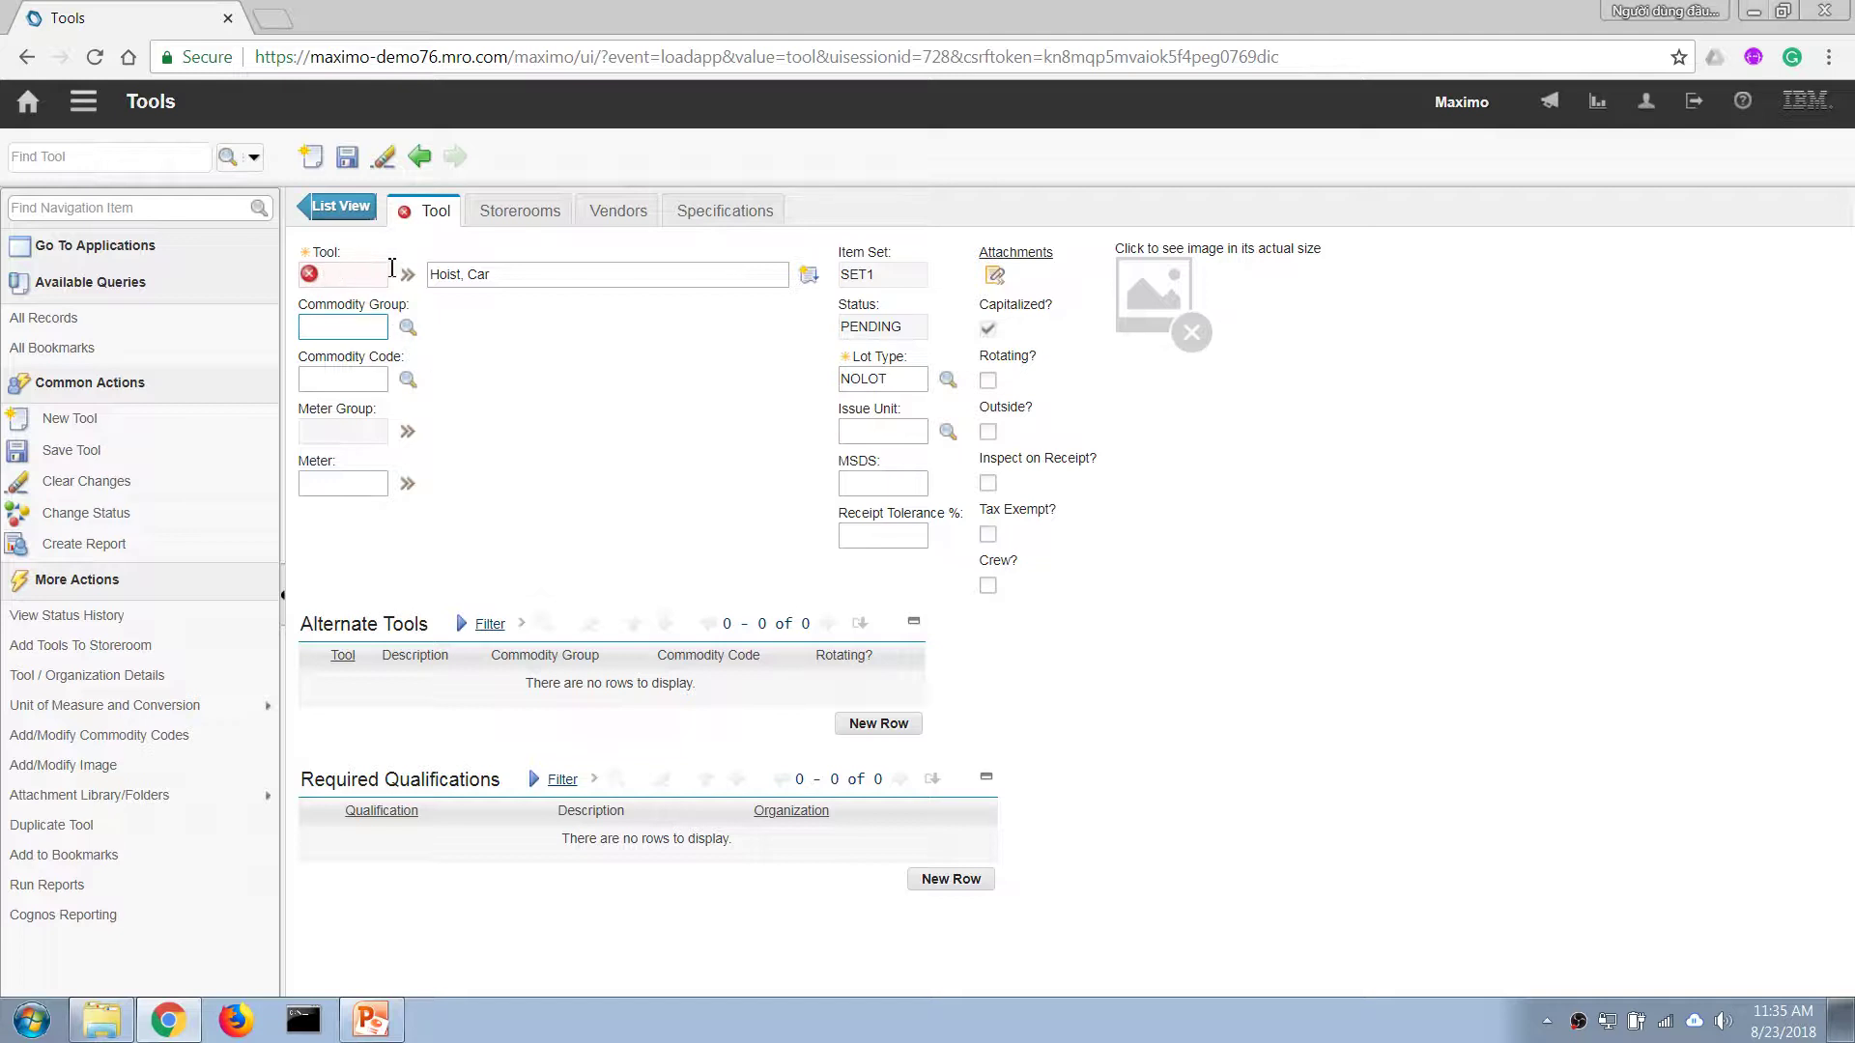
pyautogui.click(309, 274)
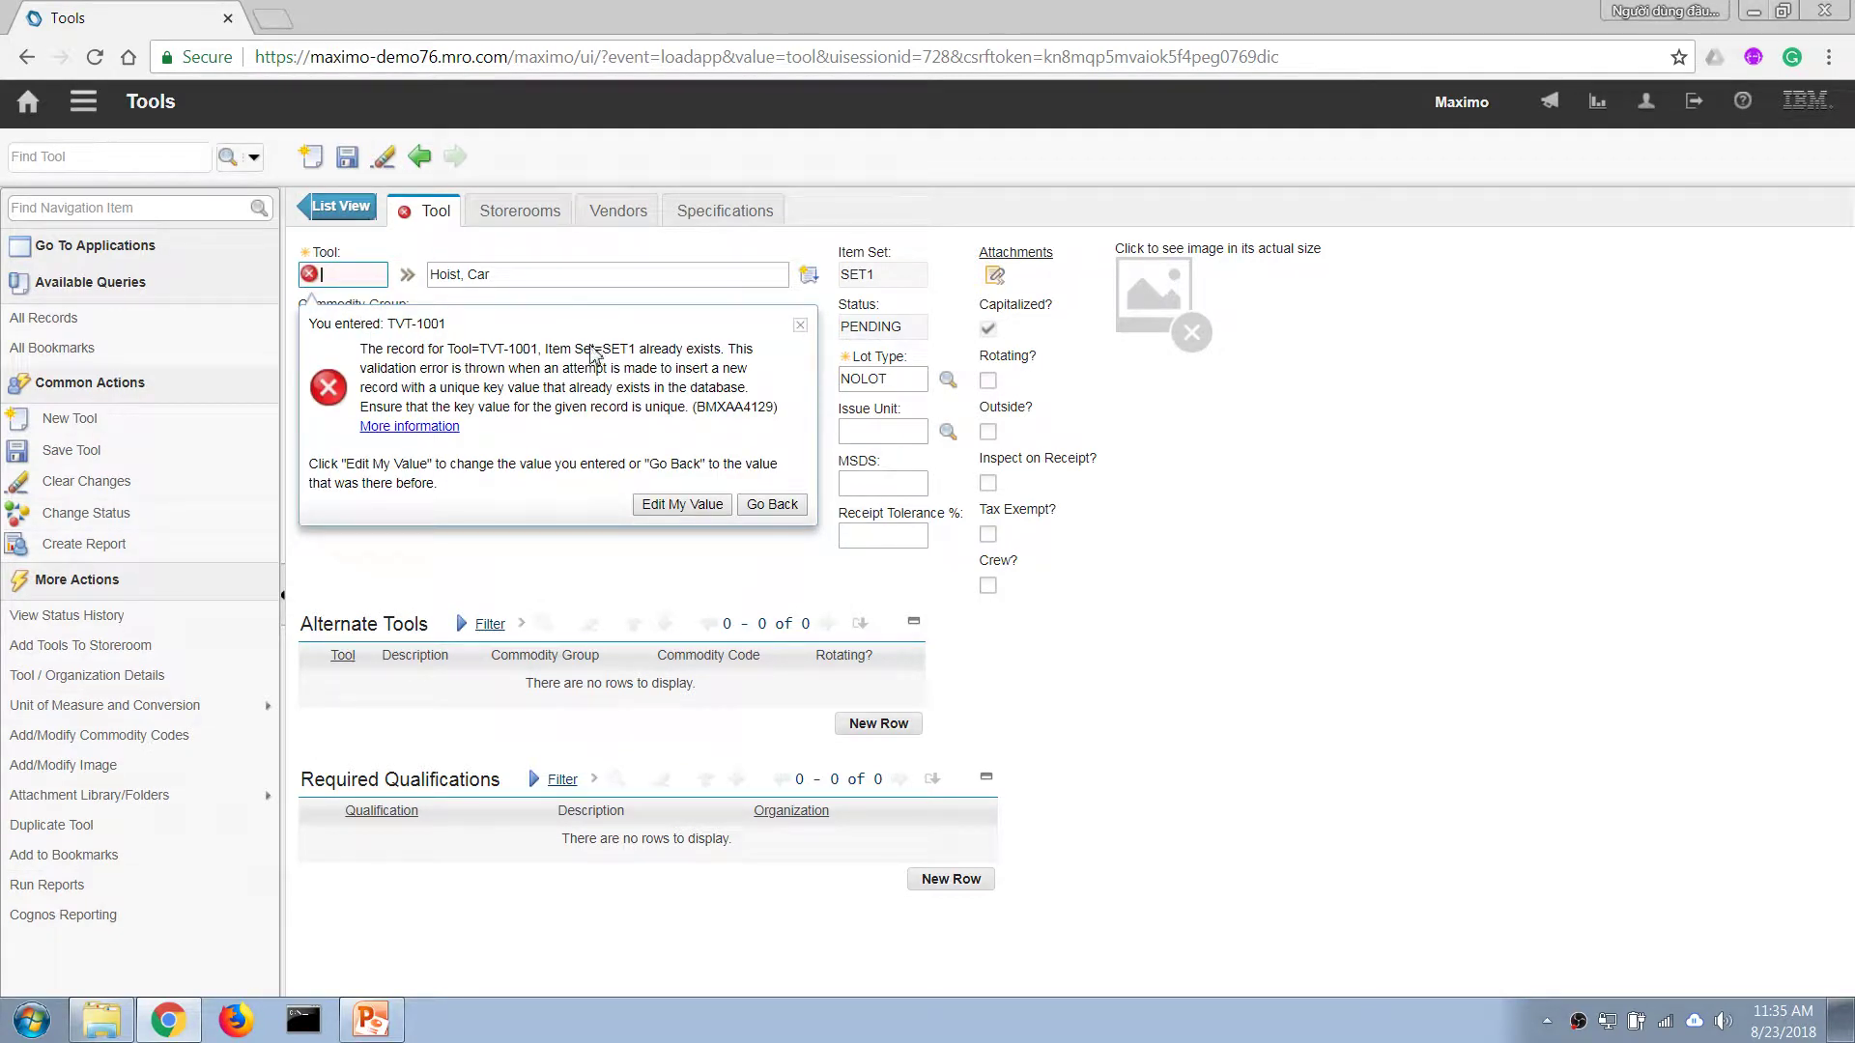
pyautogui.click(768, 504)
pyautogui.write('TVT-1002')
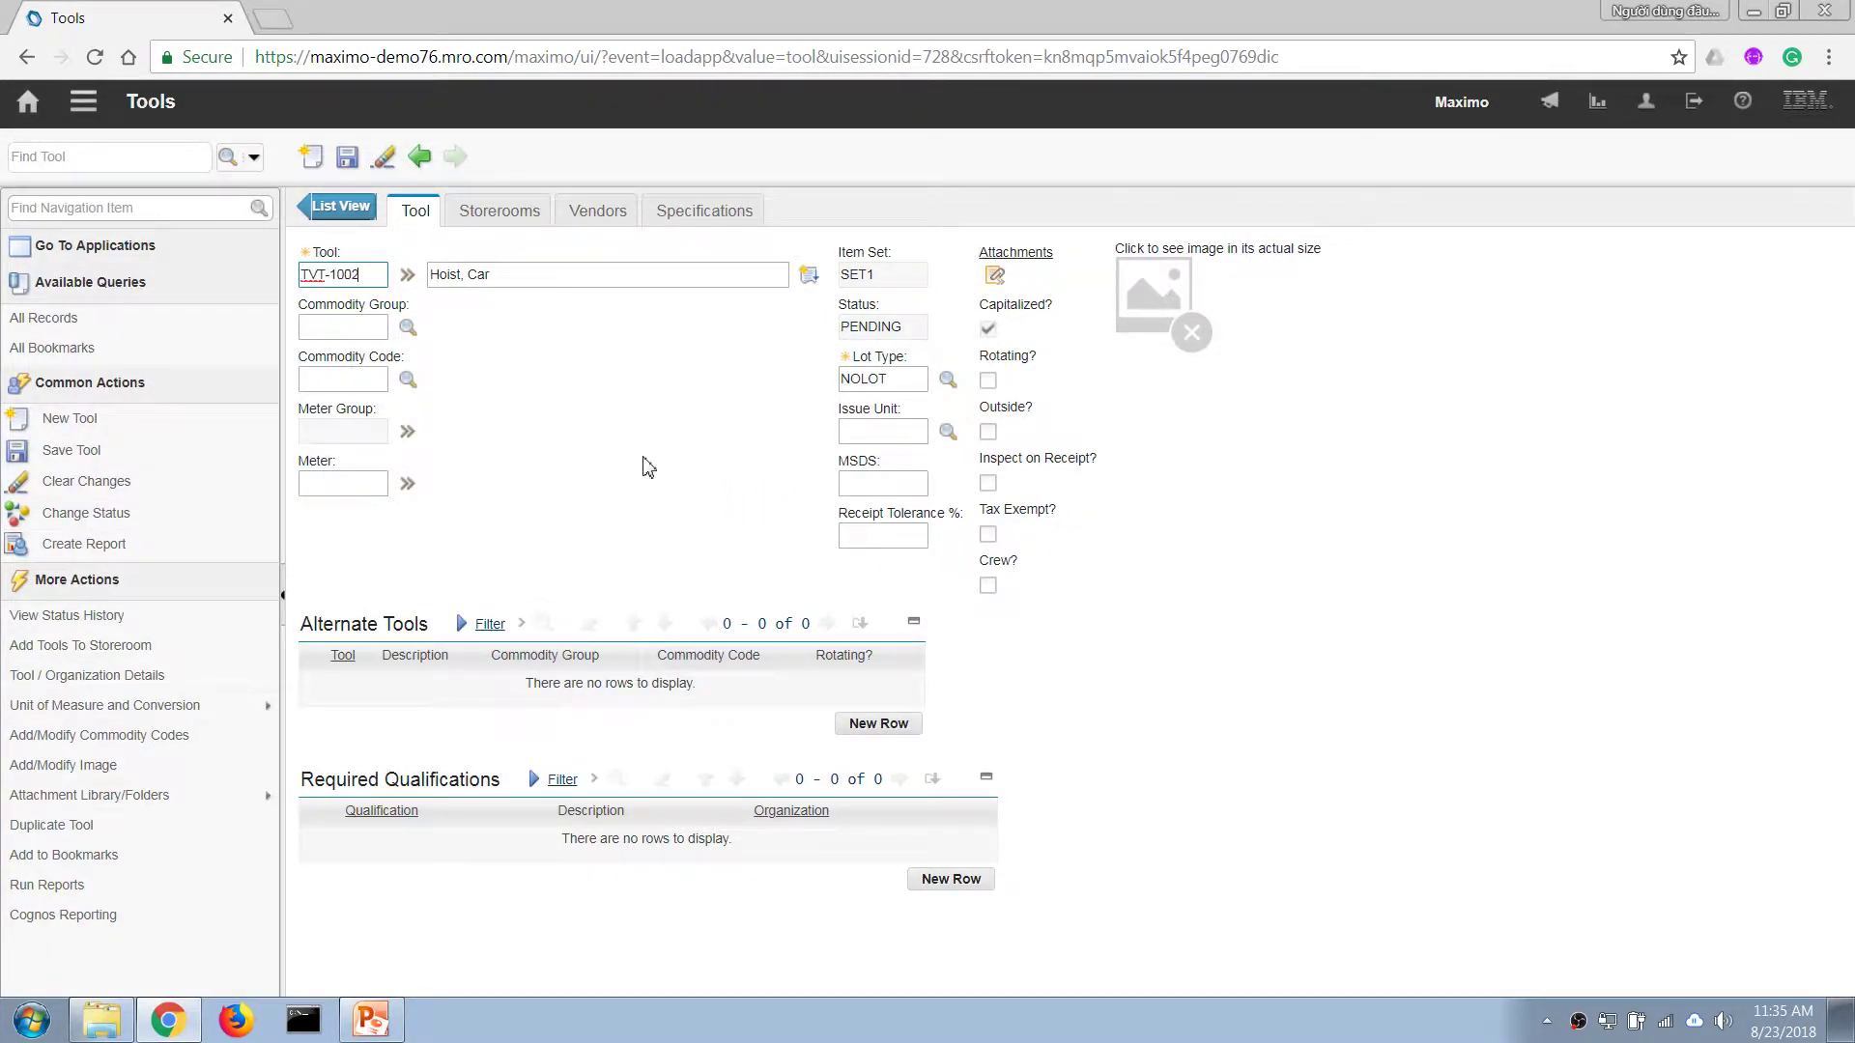
pyautogui.press('Tab')
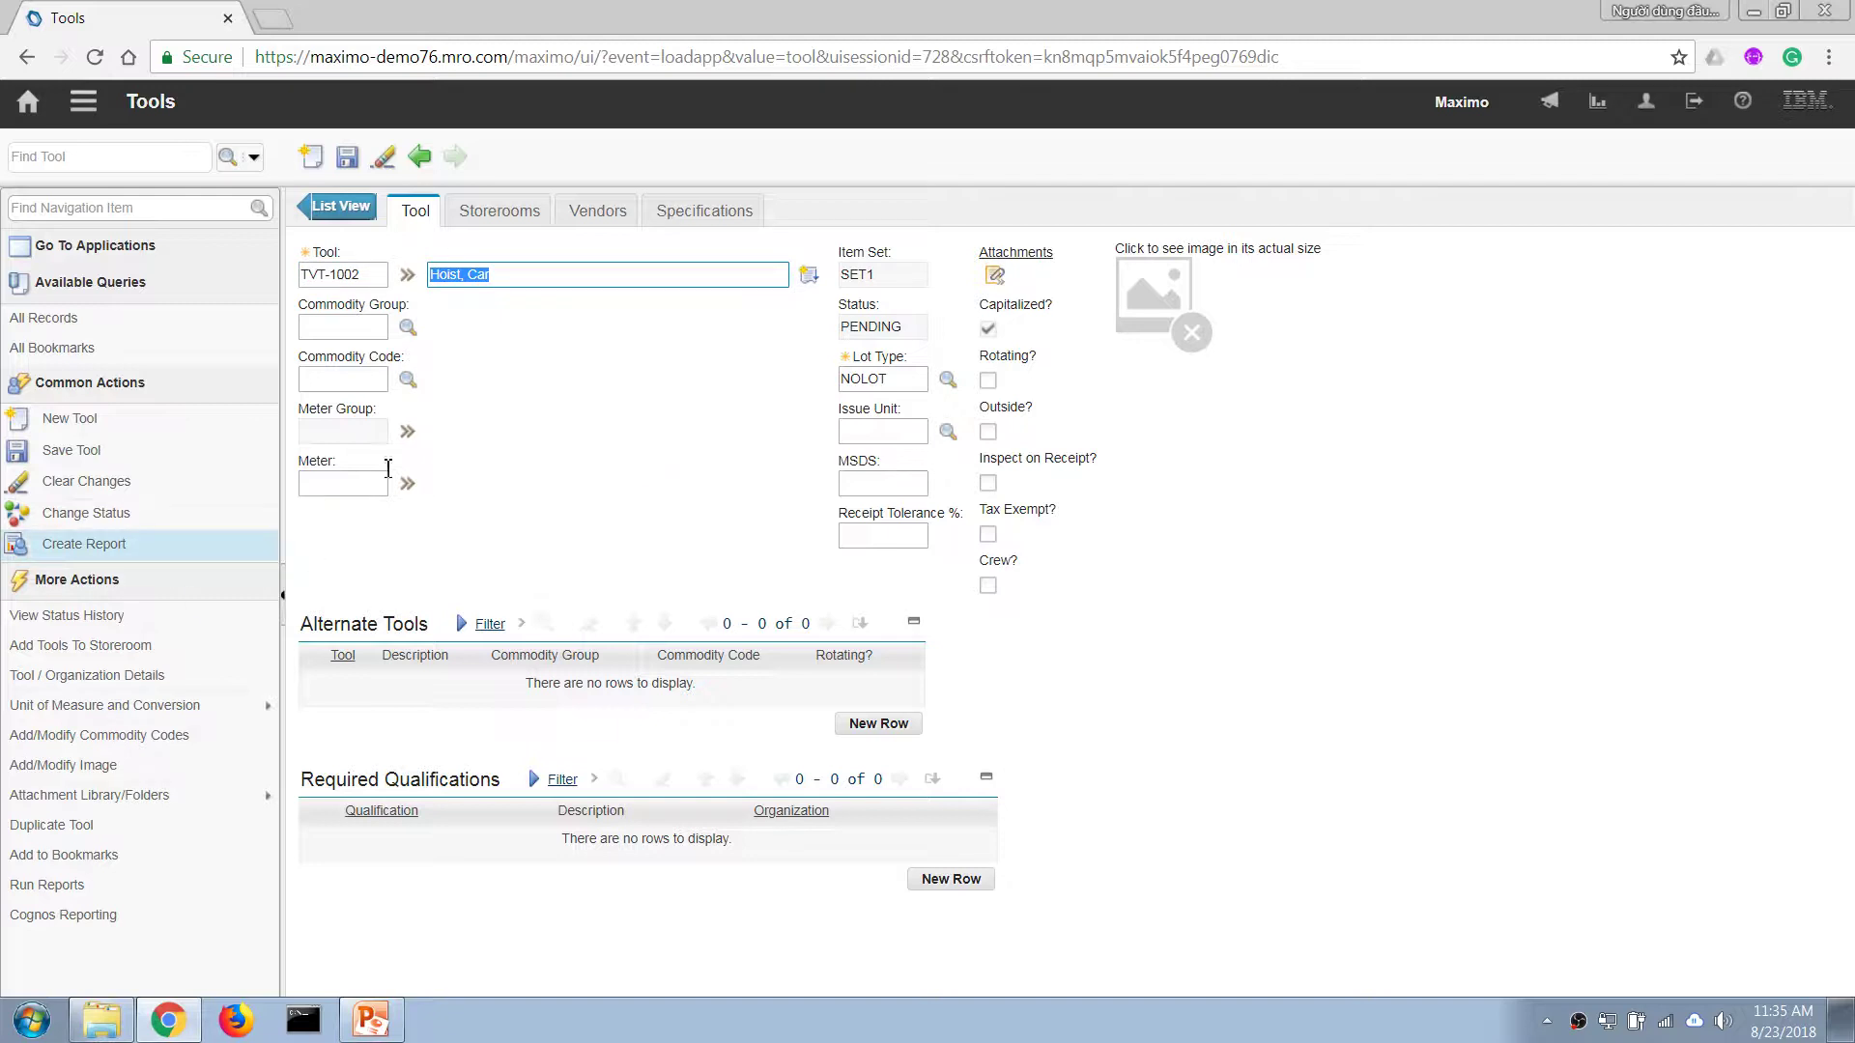
# Save tool TVT-1002, dismissing the Add Tools to Storeroom dialog
pyautogui.click(357, 162)
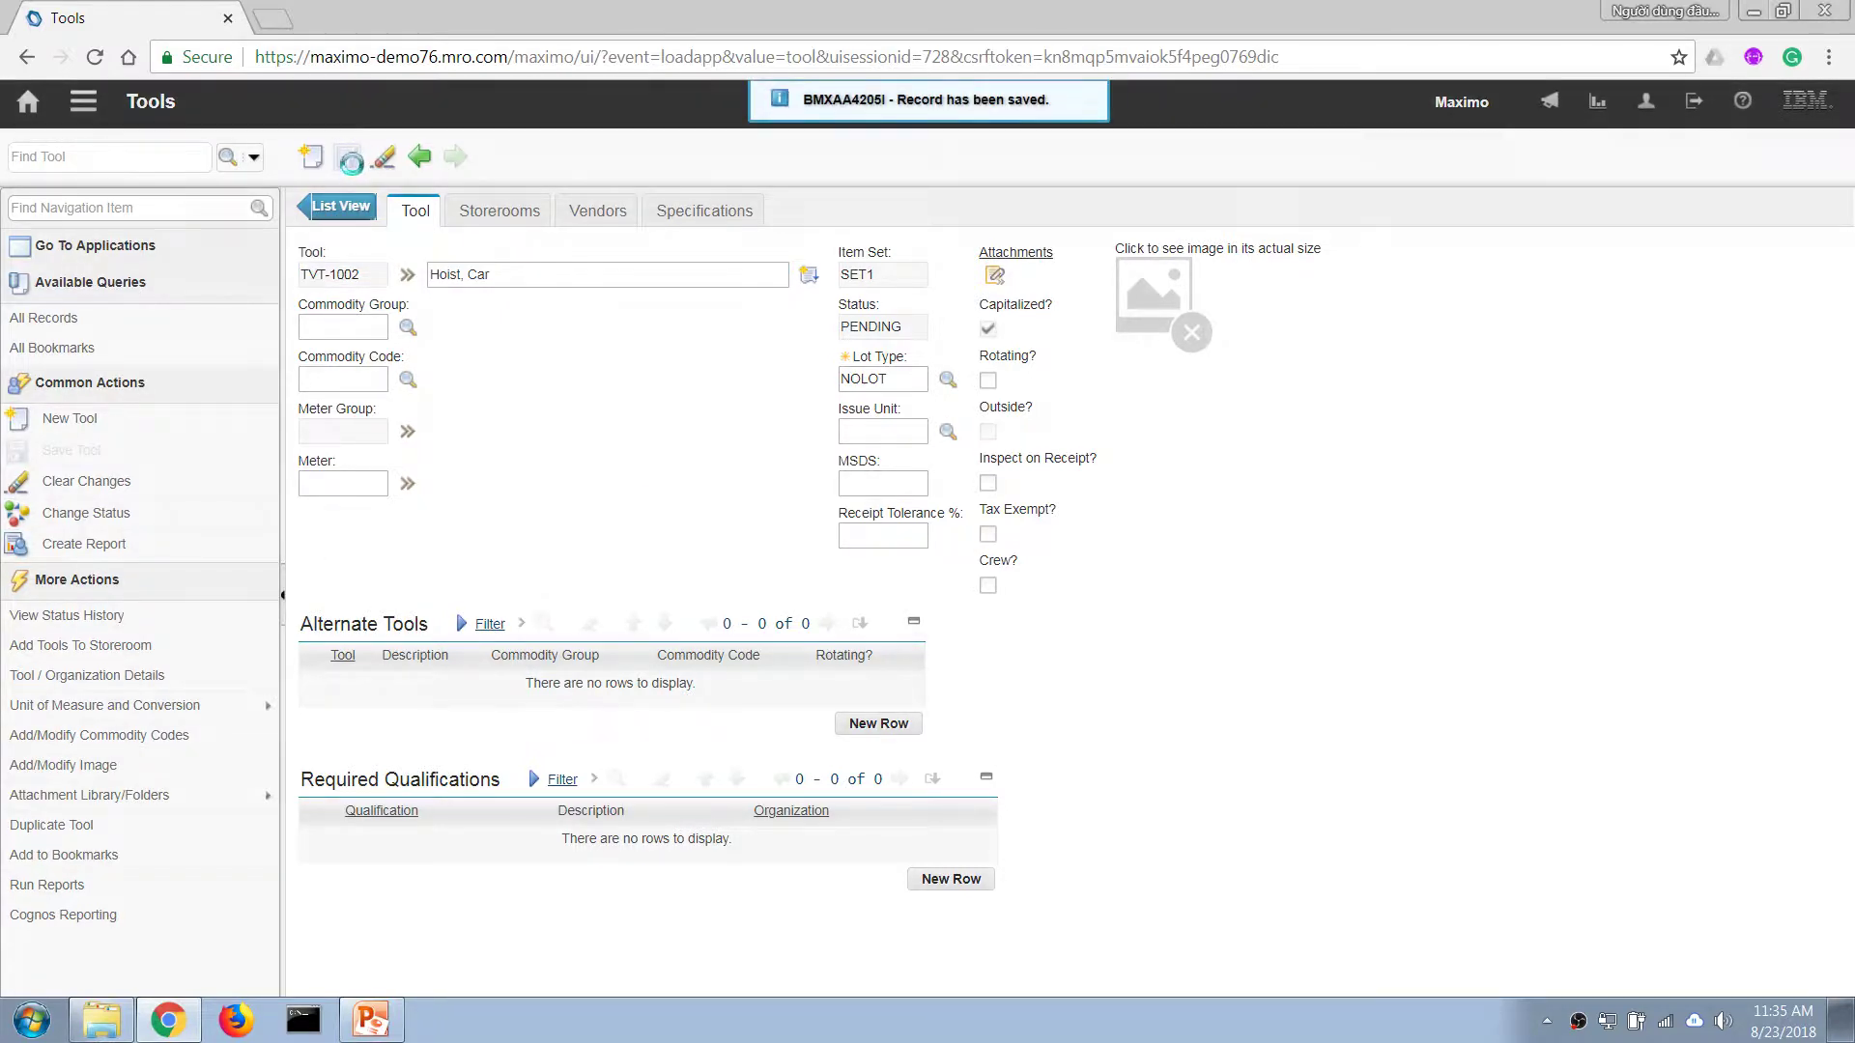
pyautogui.click(117, 645)
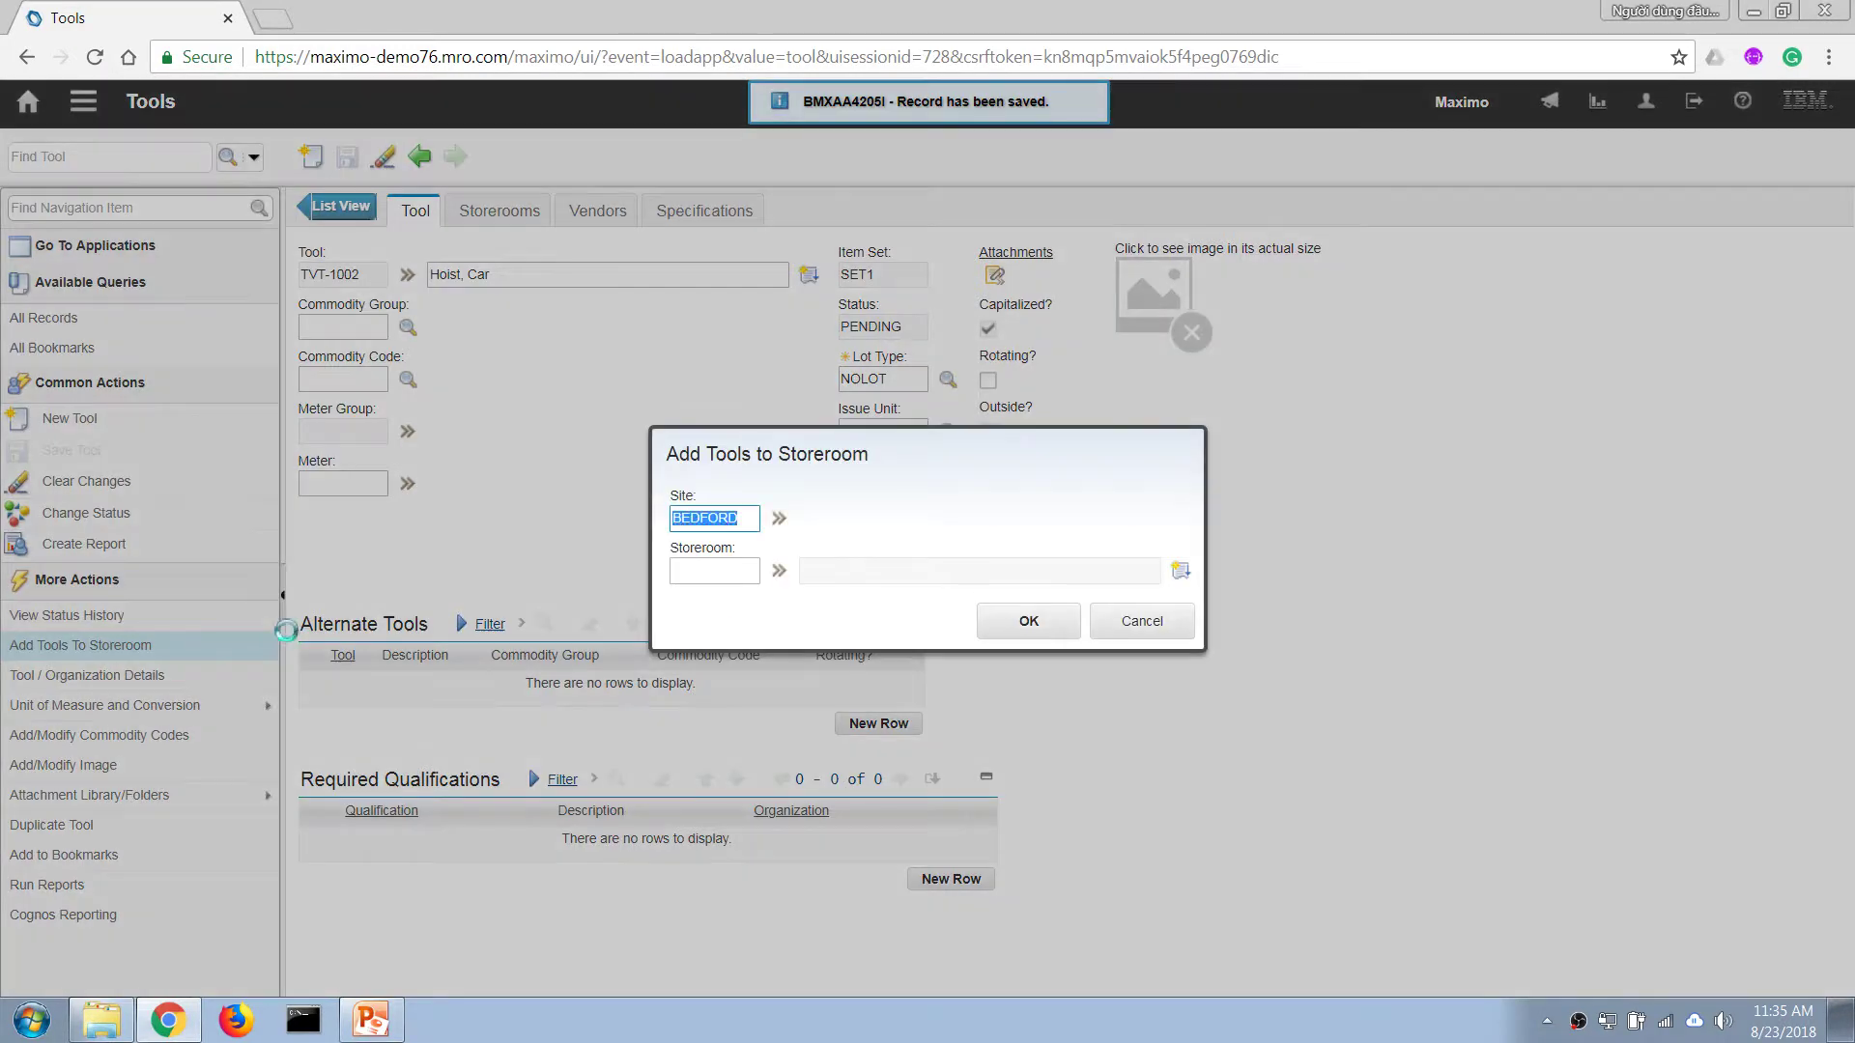
pyautogui.click(1177, 629)
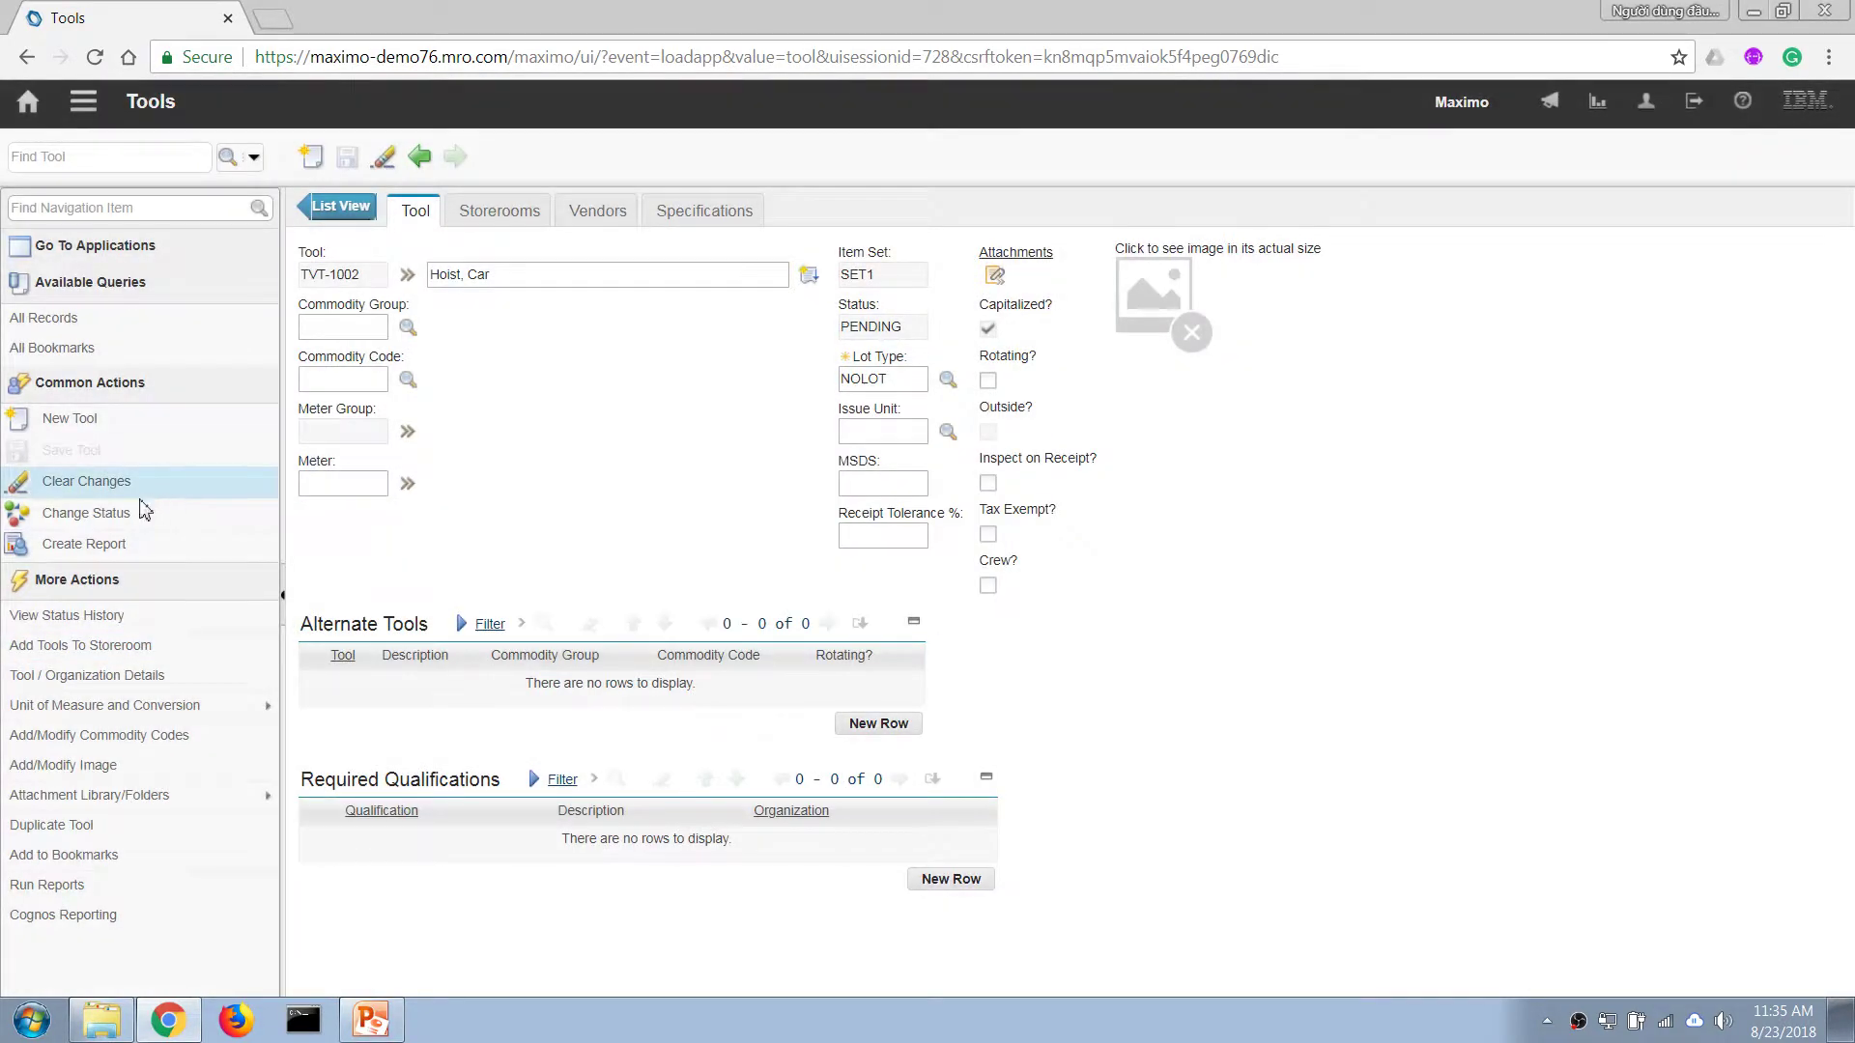
# Change the tool status to Active, rolling it to organizations and inventory
pyautogui.click(145, 512)
pyautogui.click(794, 541)
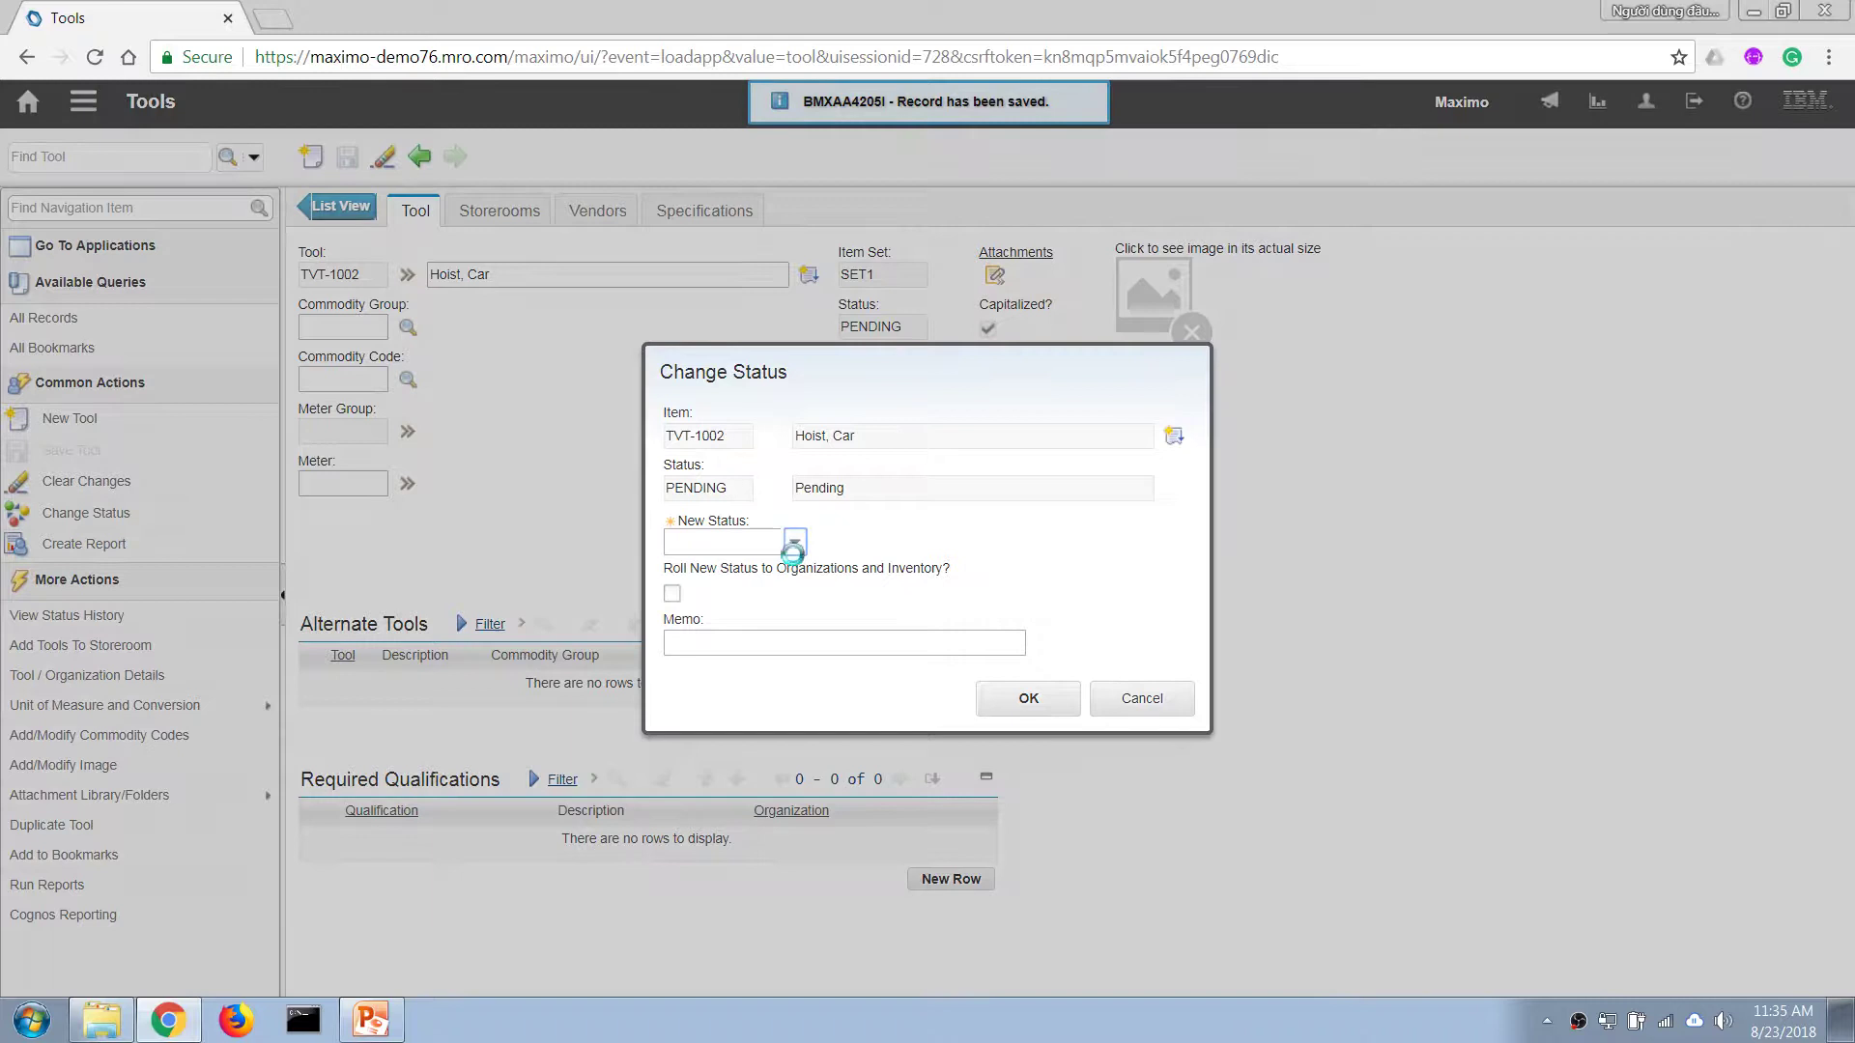
pyautogui.click(766, 575)
pyautogui.click(672, 594)
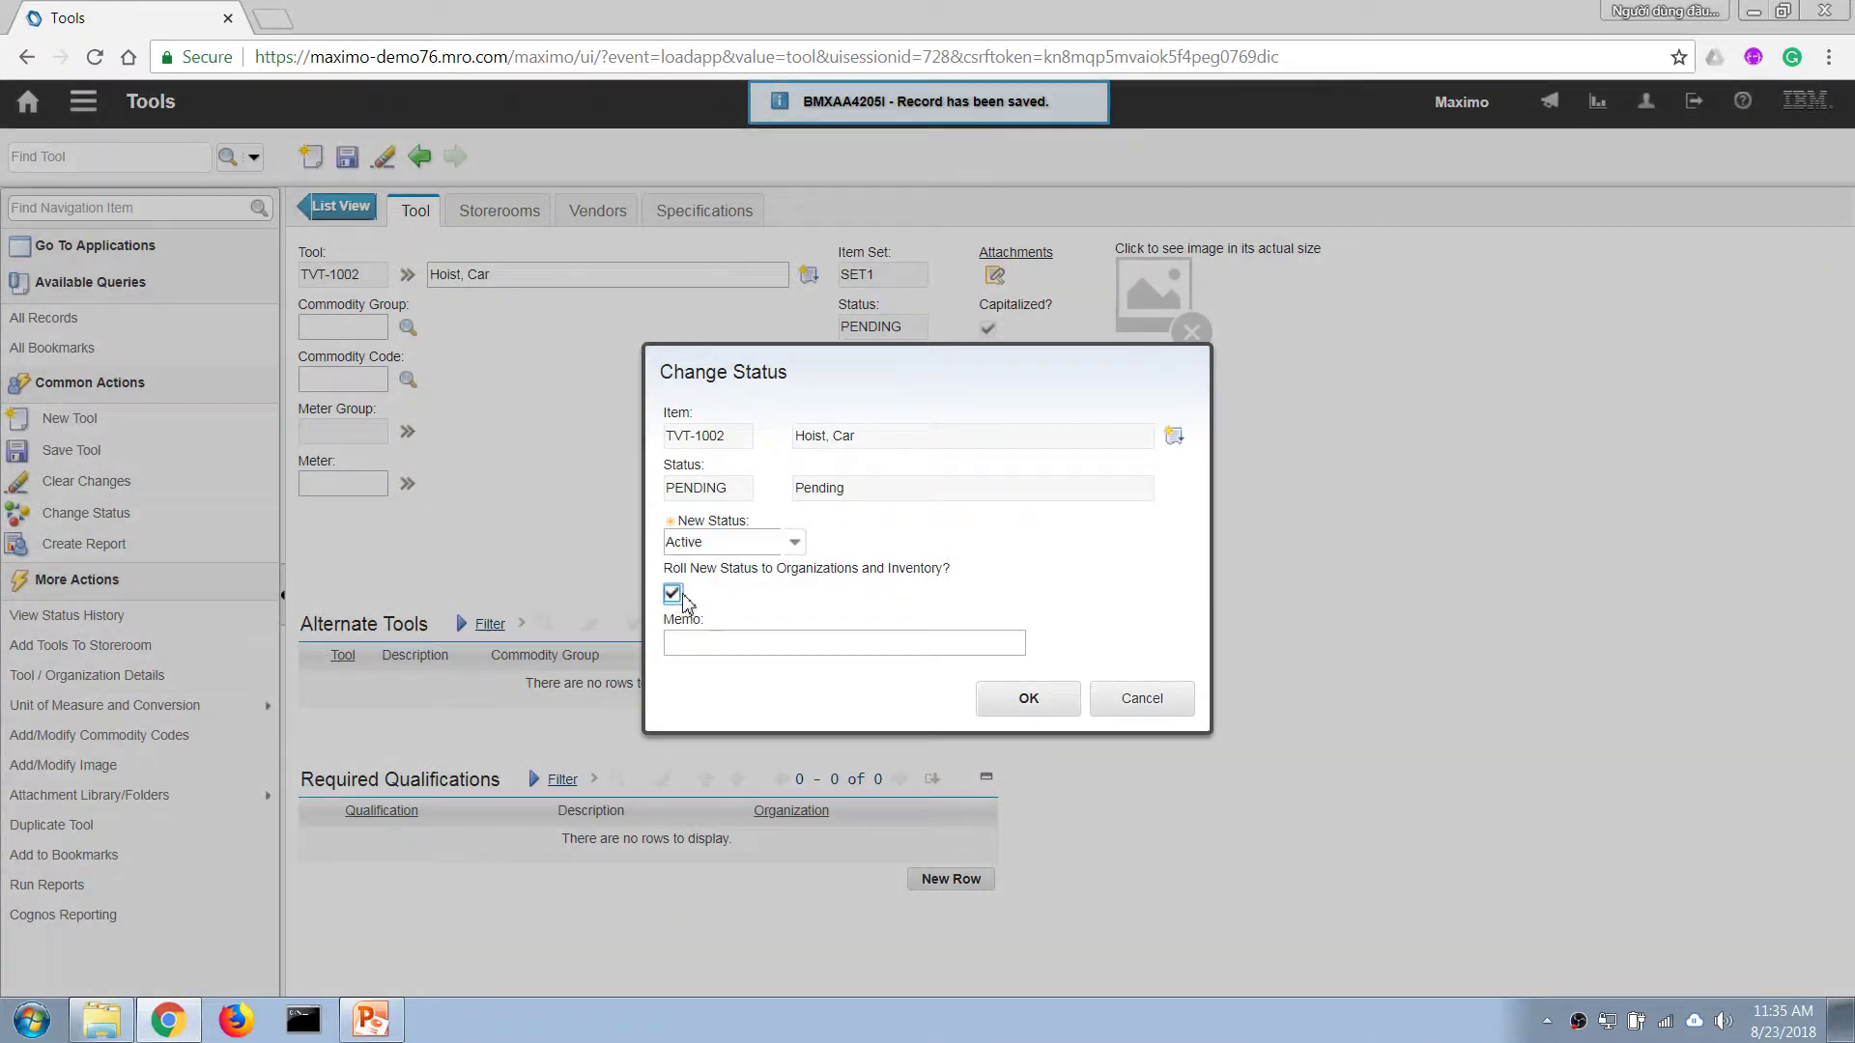
pyautogui.click(1001, 697)
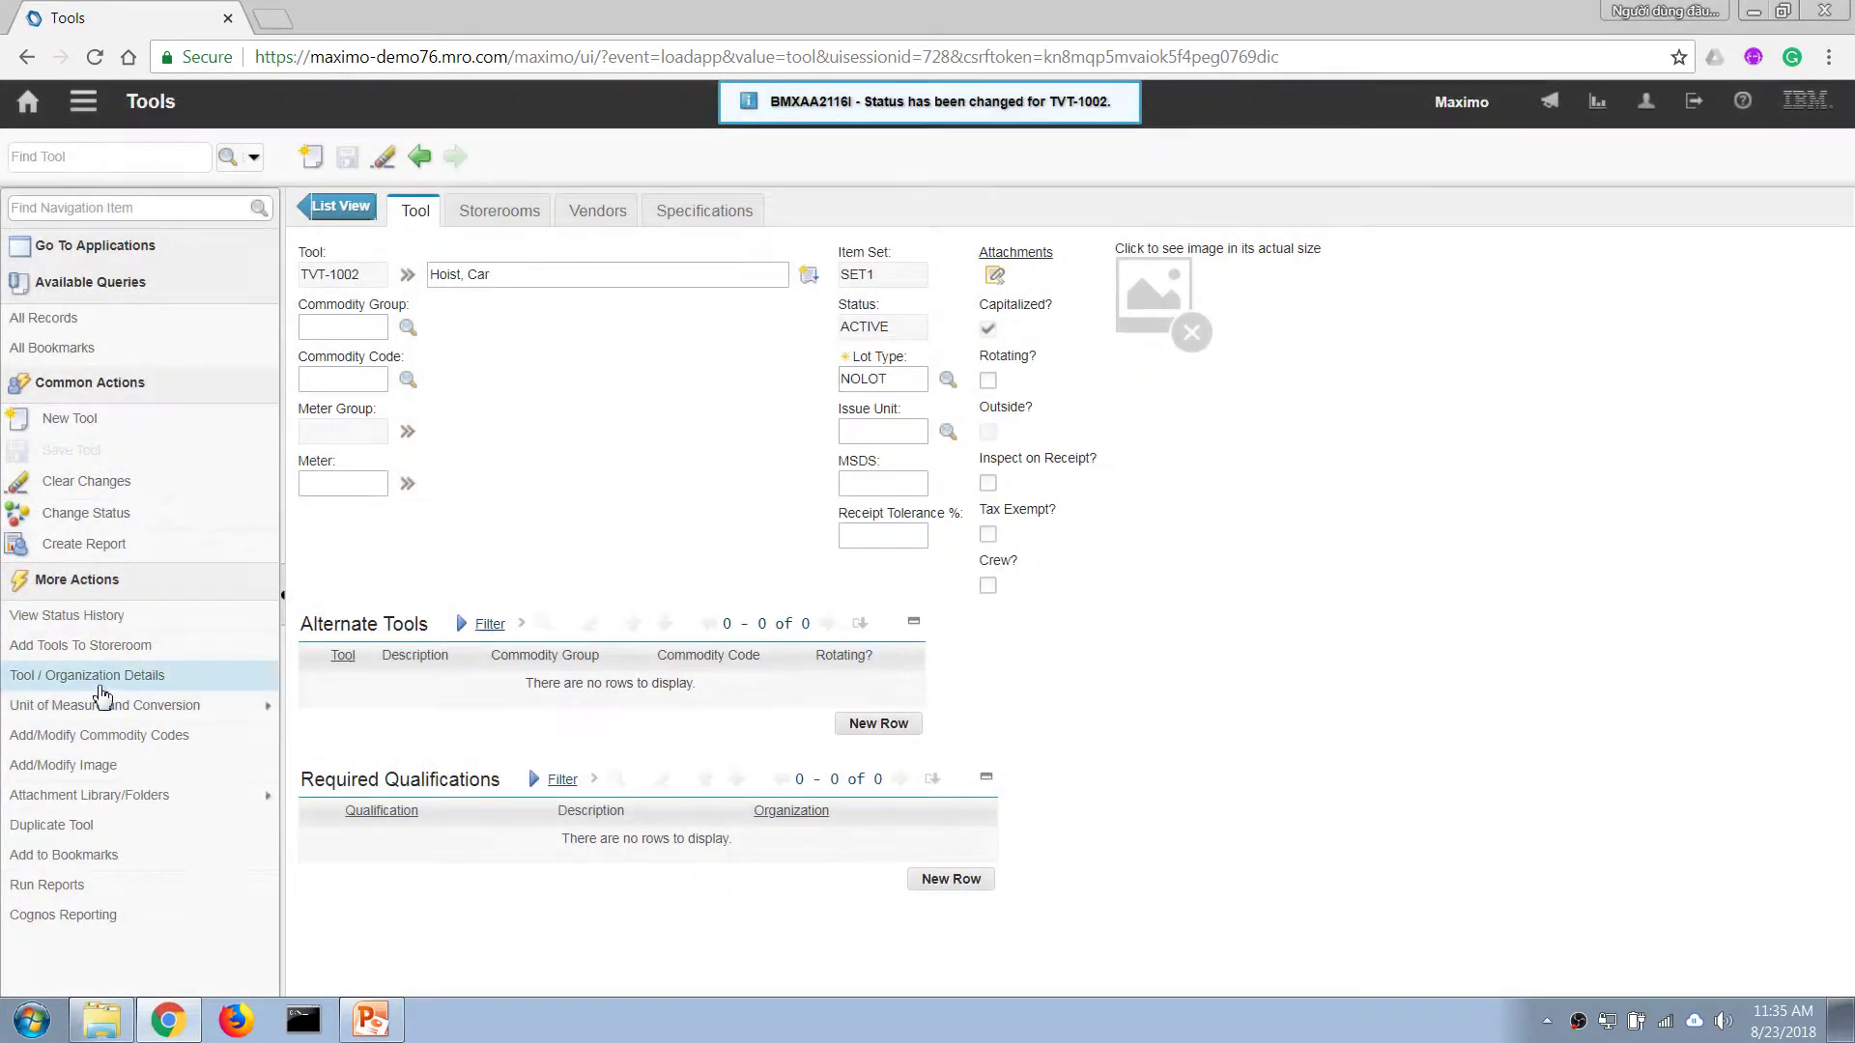
# Add tool TVT-1002 to the CENTRAL storeroom
pyautogui.click(108, 649)
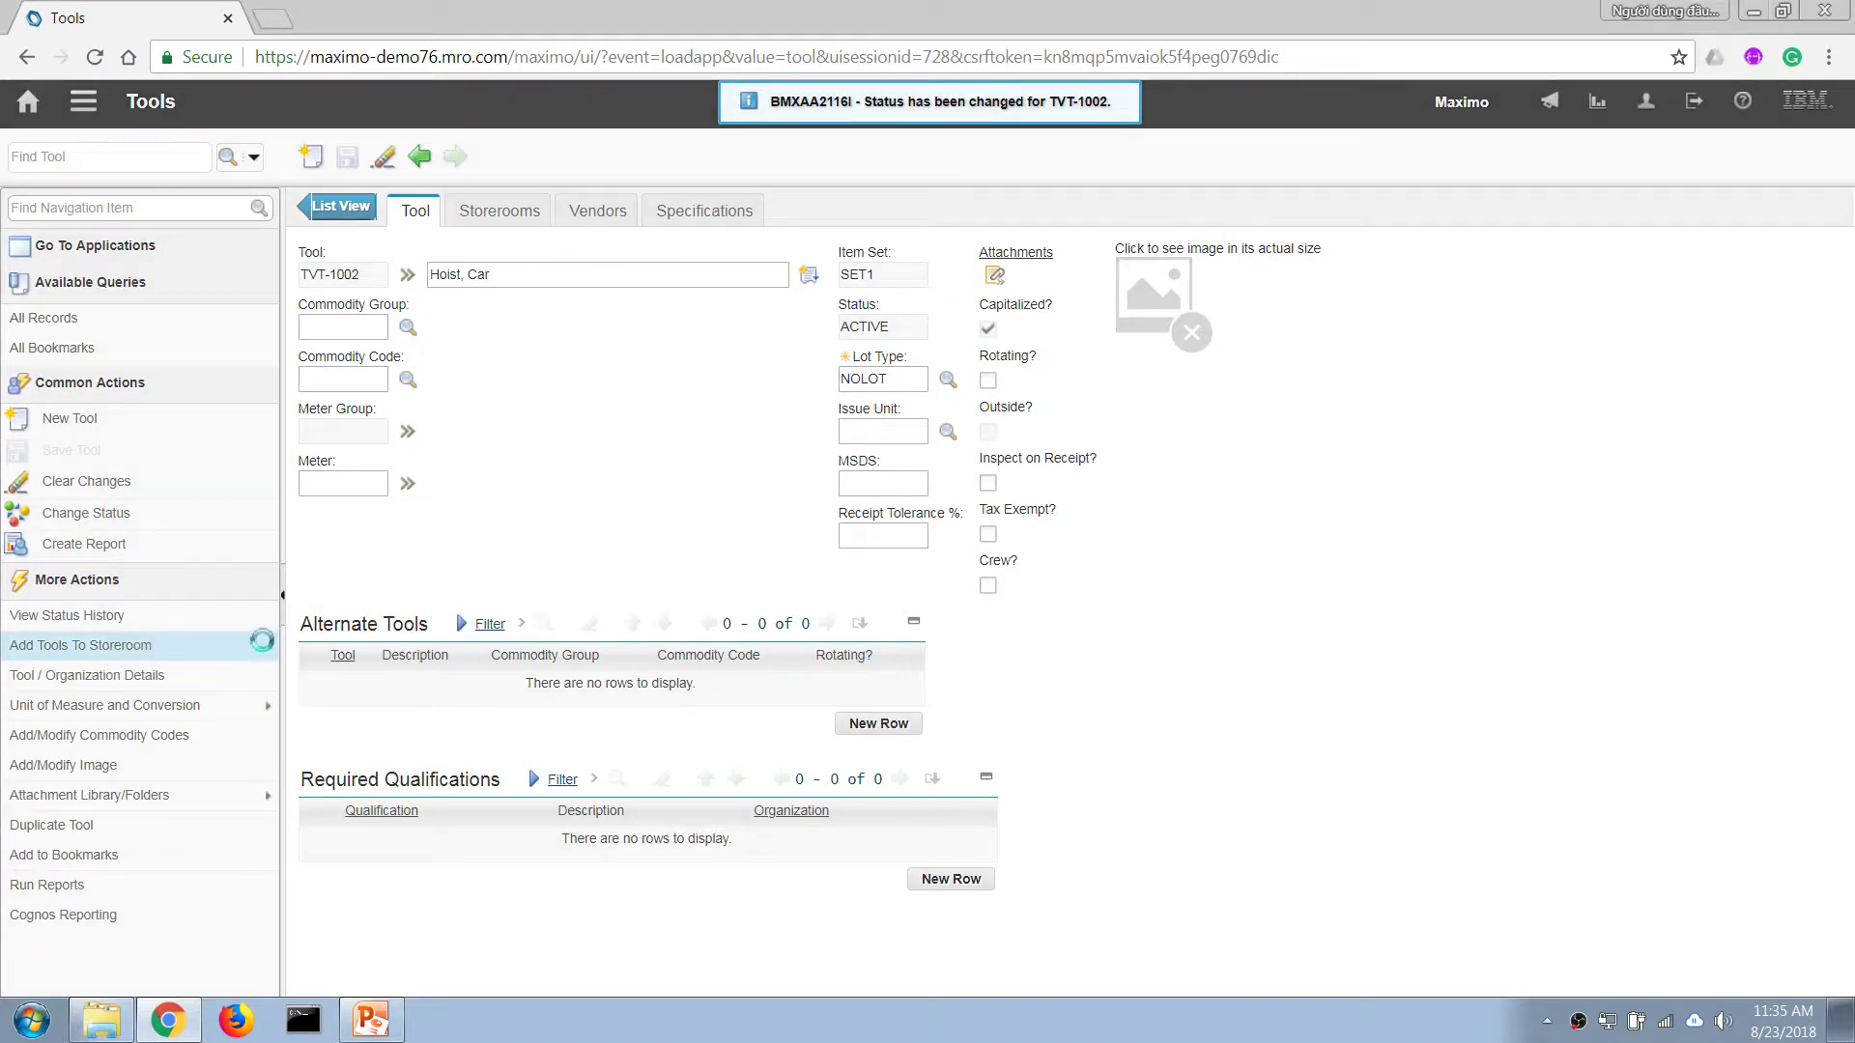
pyautogui.click(740, 573)
pyautogui.write('cer')
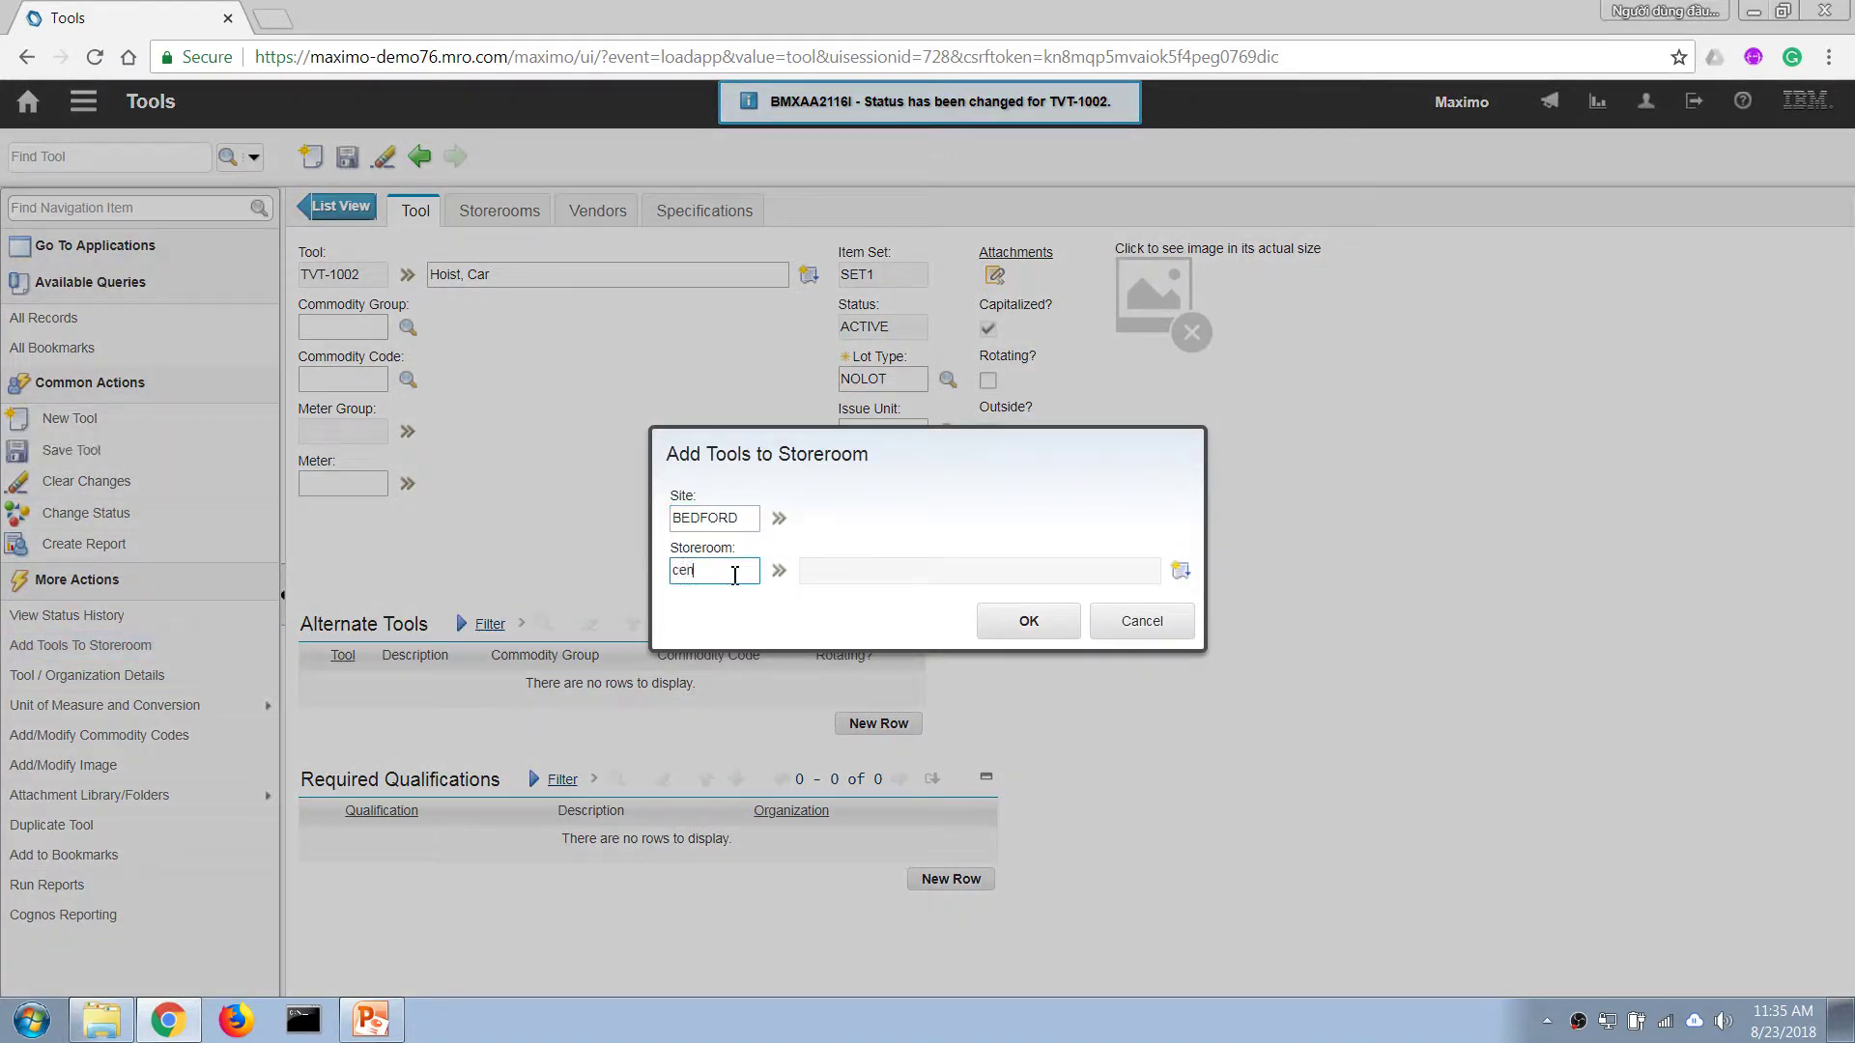
pyautogui.press('Tab')
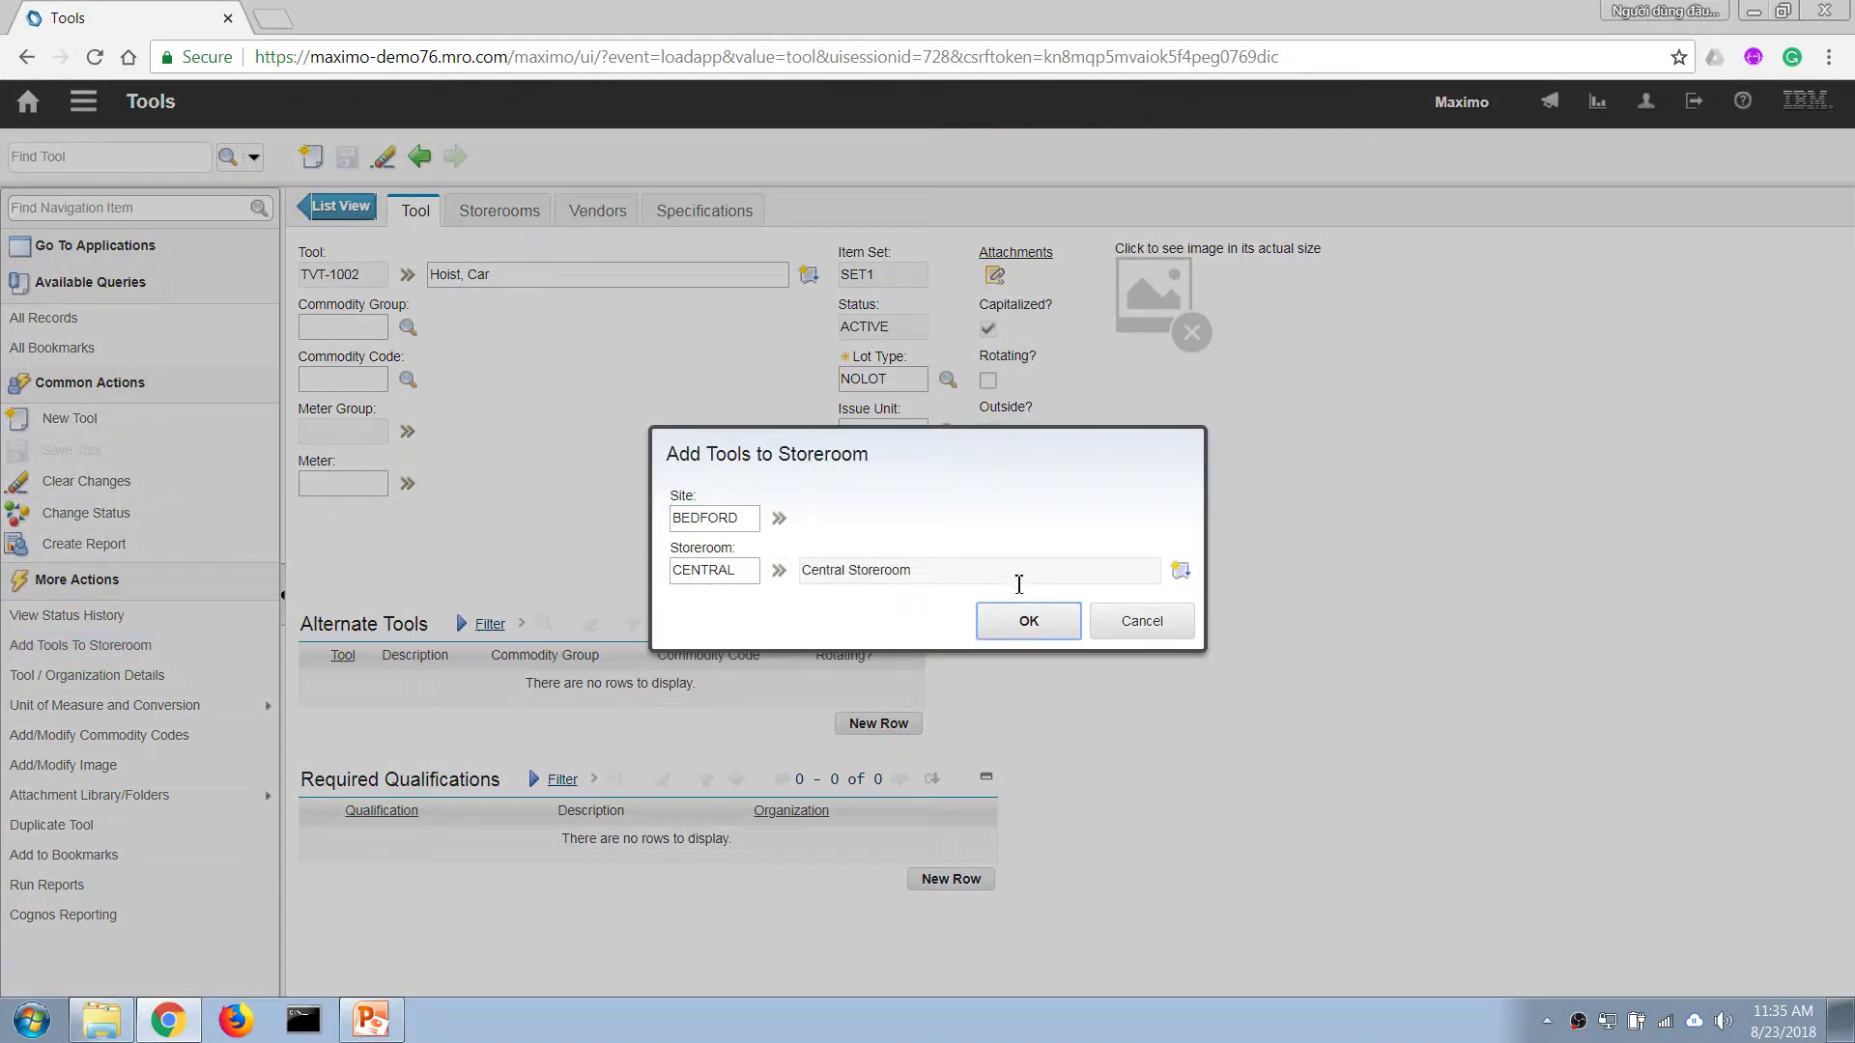
pyautogui.click(1030, 622)
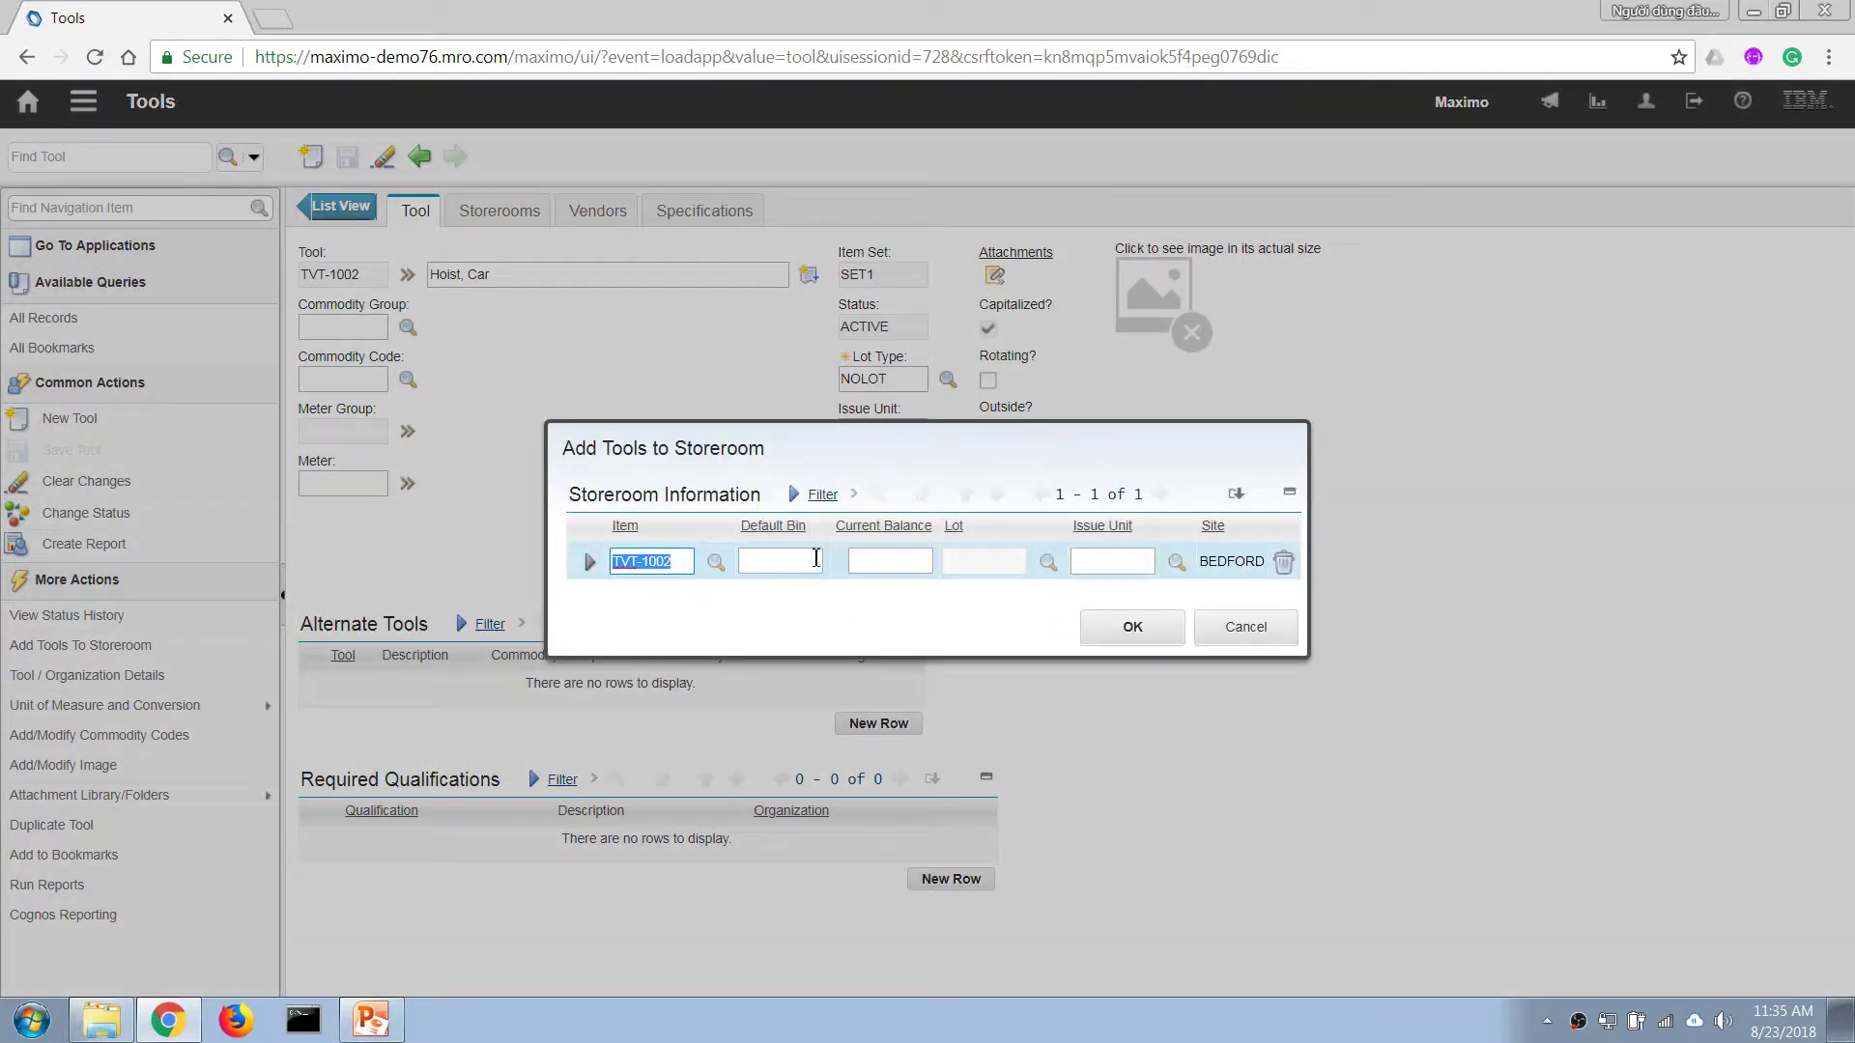
# Set default bin B-1-1, current balance 1 and issue unit EACH, and confirm
pyautogui.click(819, 562)
pyautogui.write('B')
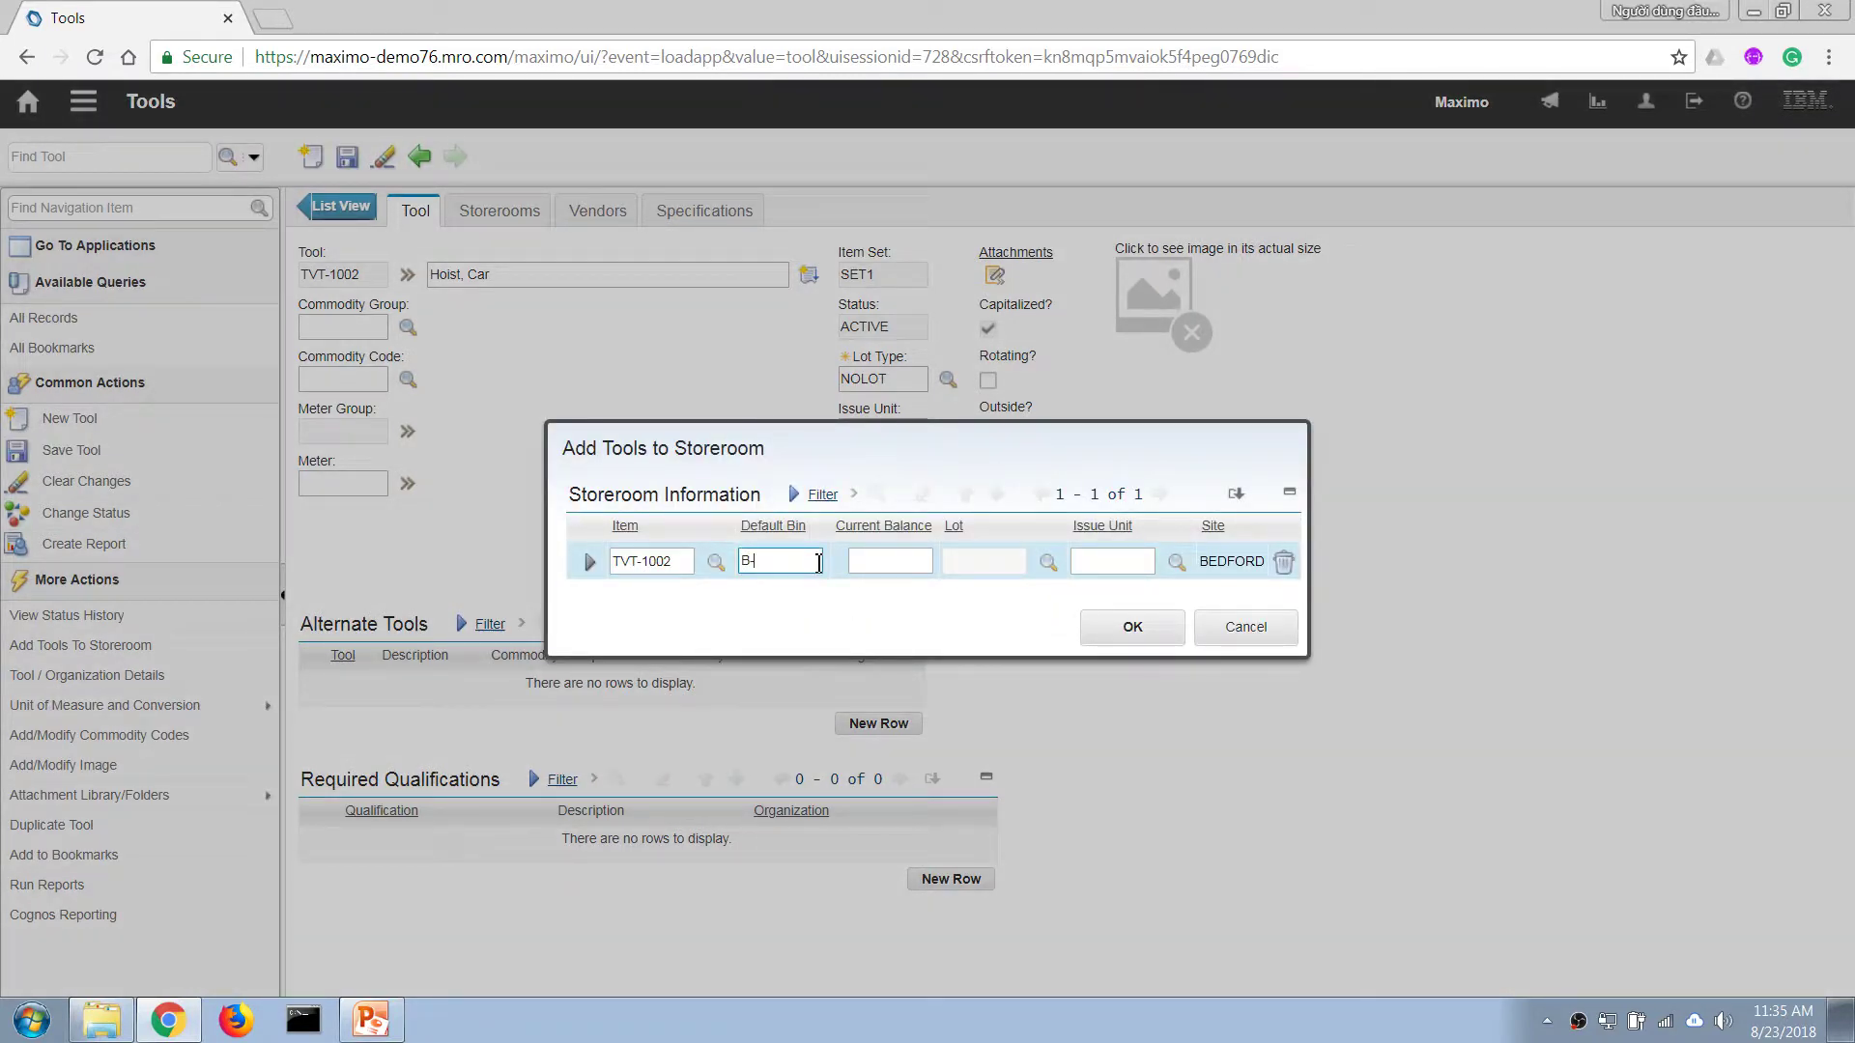
pyautogui.write('-1-')
pyautogui.press('Tab')
pyautogui.write('1')
pyautogui.press('Tab')
pyautogui.write('eac')
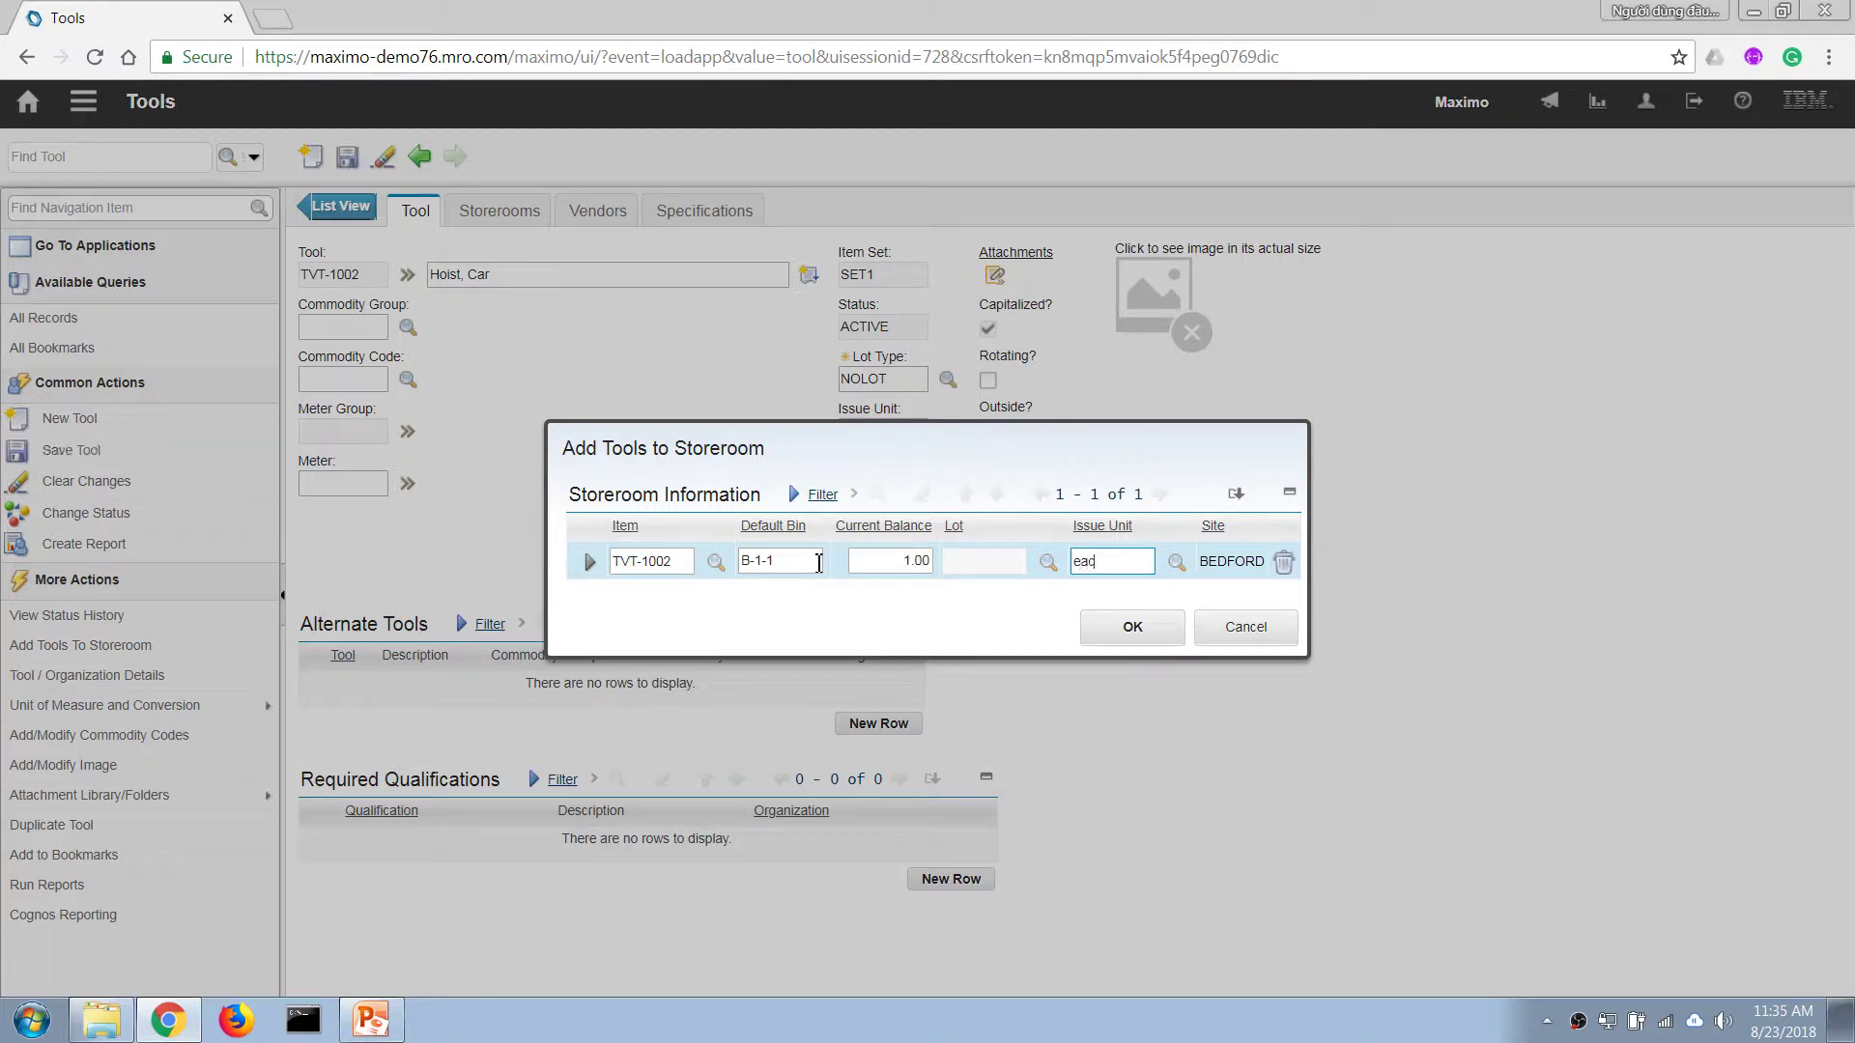
pyautogui.write('h')
pyautogui.press('Tab')
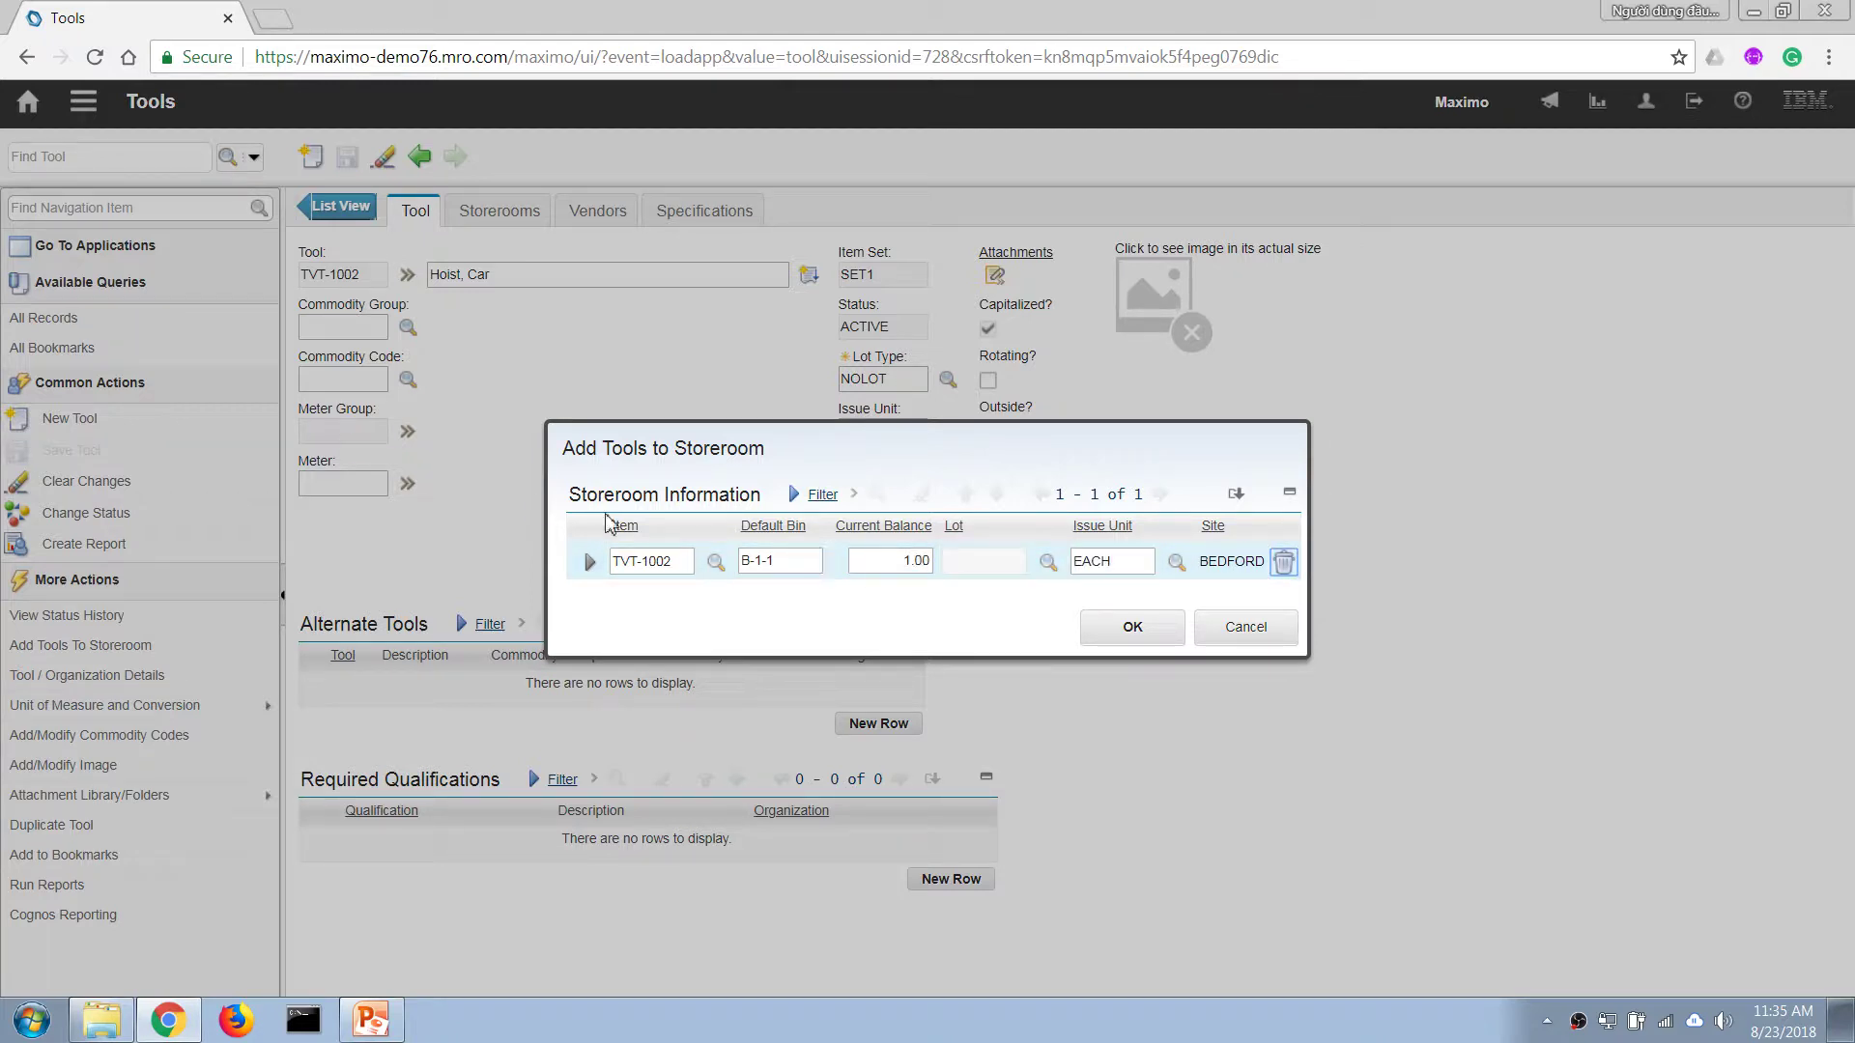
pyautogui.click(1124, 628)
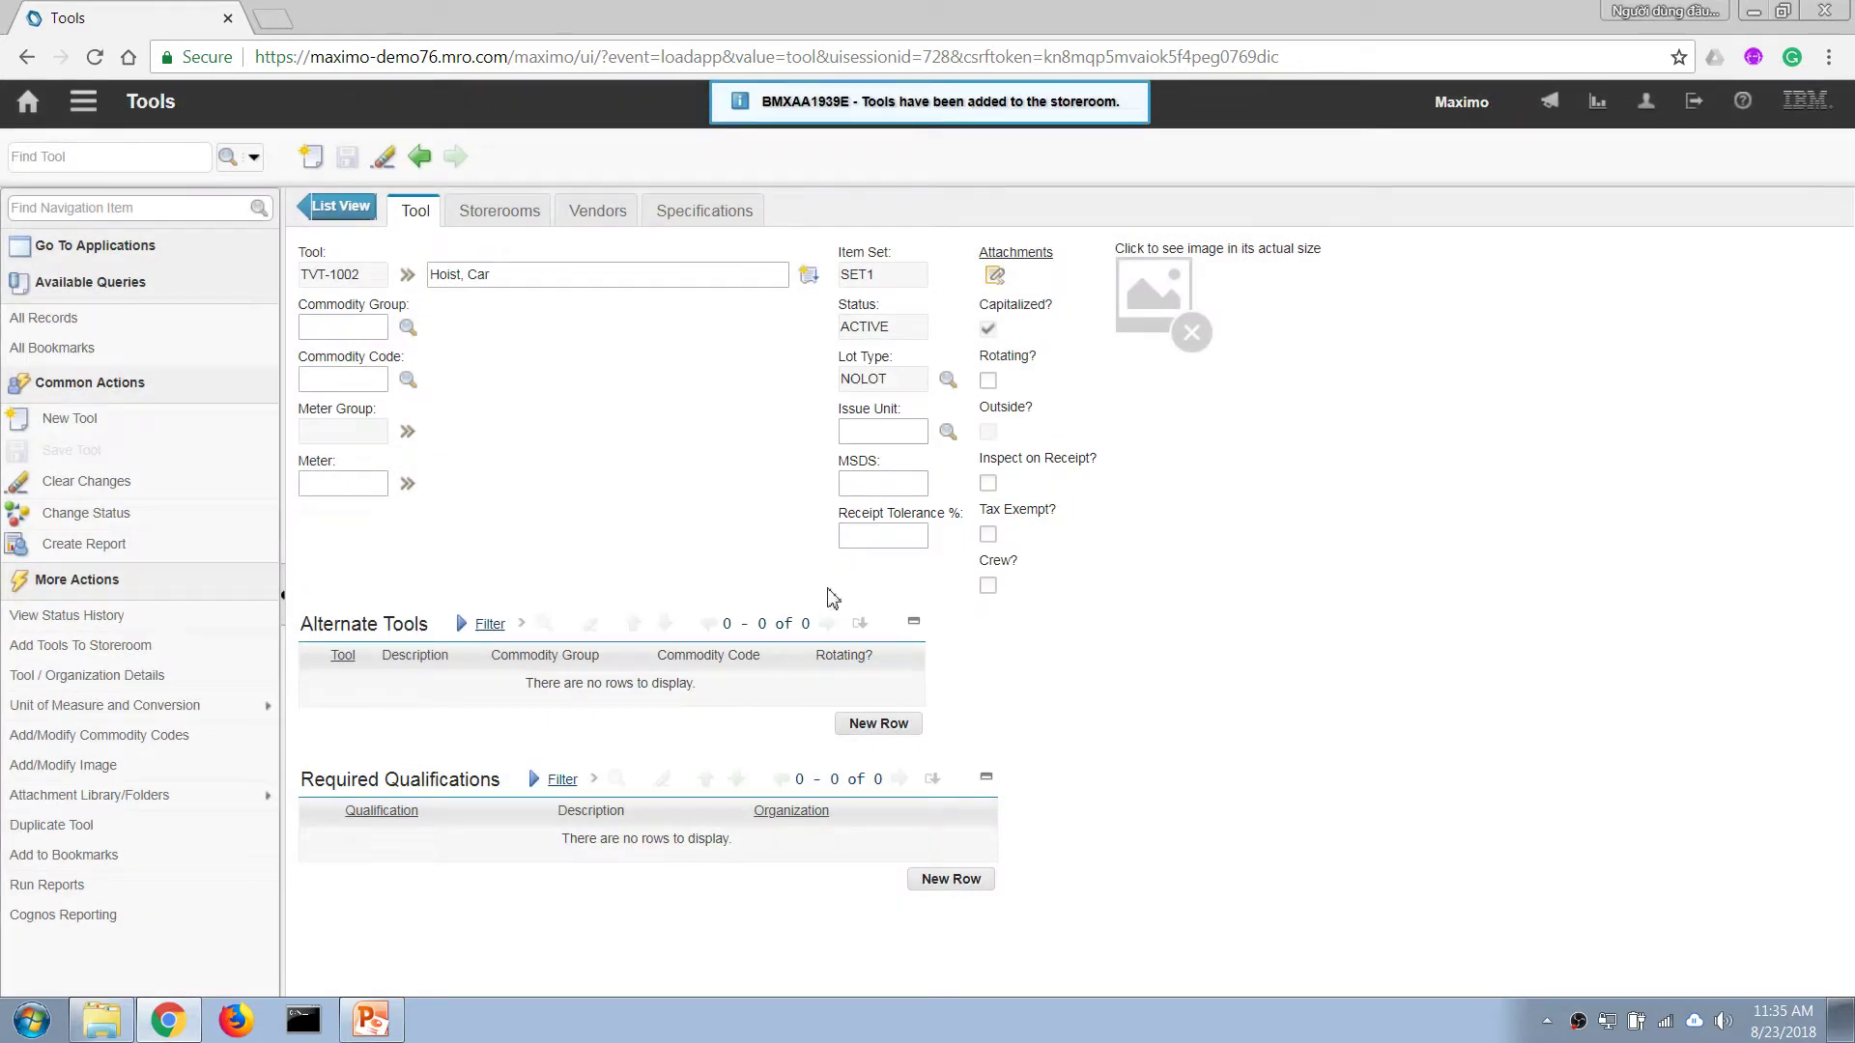
# Open job plan TVJP-1006 'Major Service, Truck' from Job Plans filtered on TVJP
pyautogui.tripleClick(370, 275)
pyautogui.click(84, 102)
pyautogui.moveTo(139, 450)
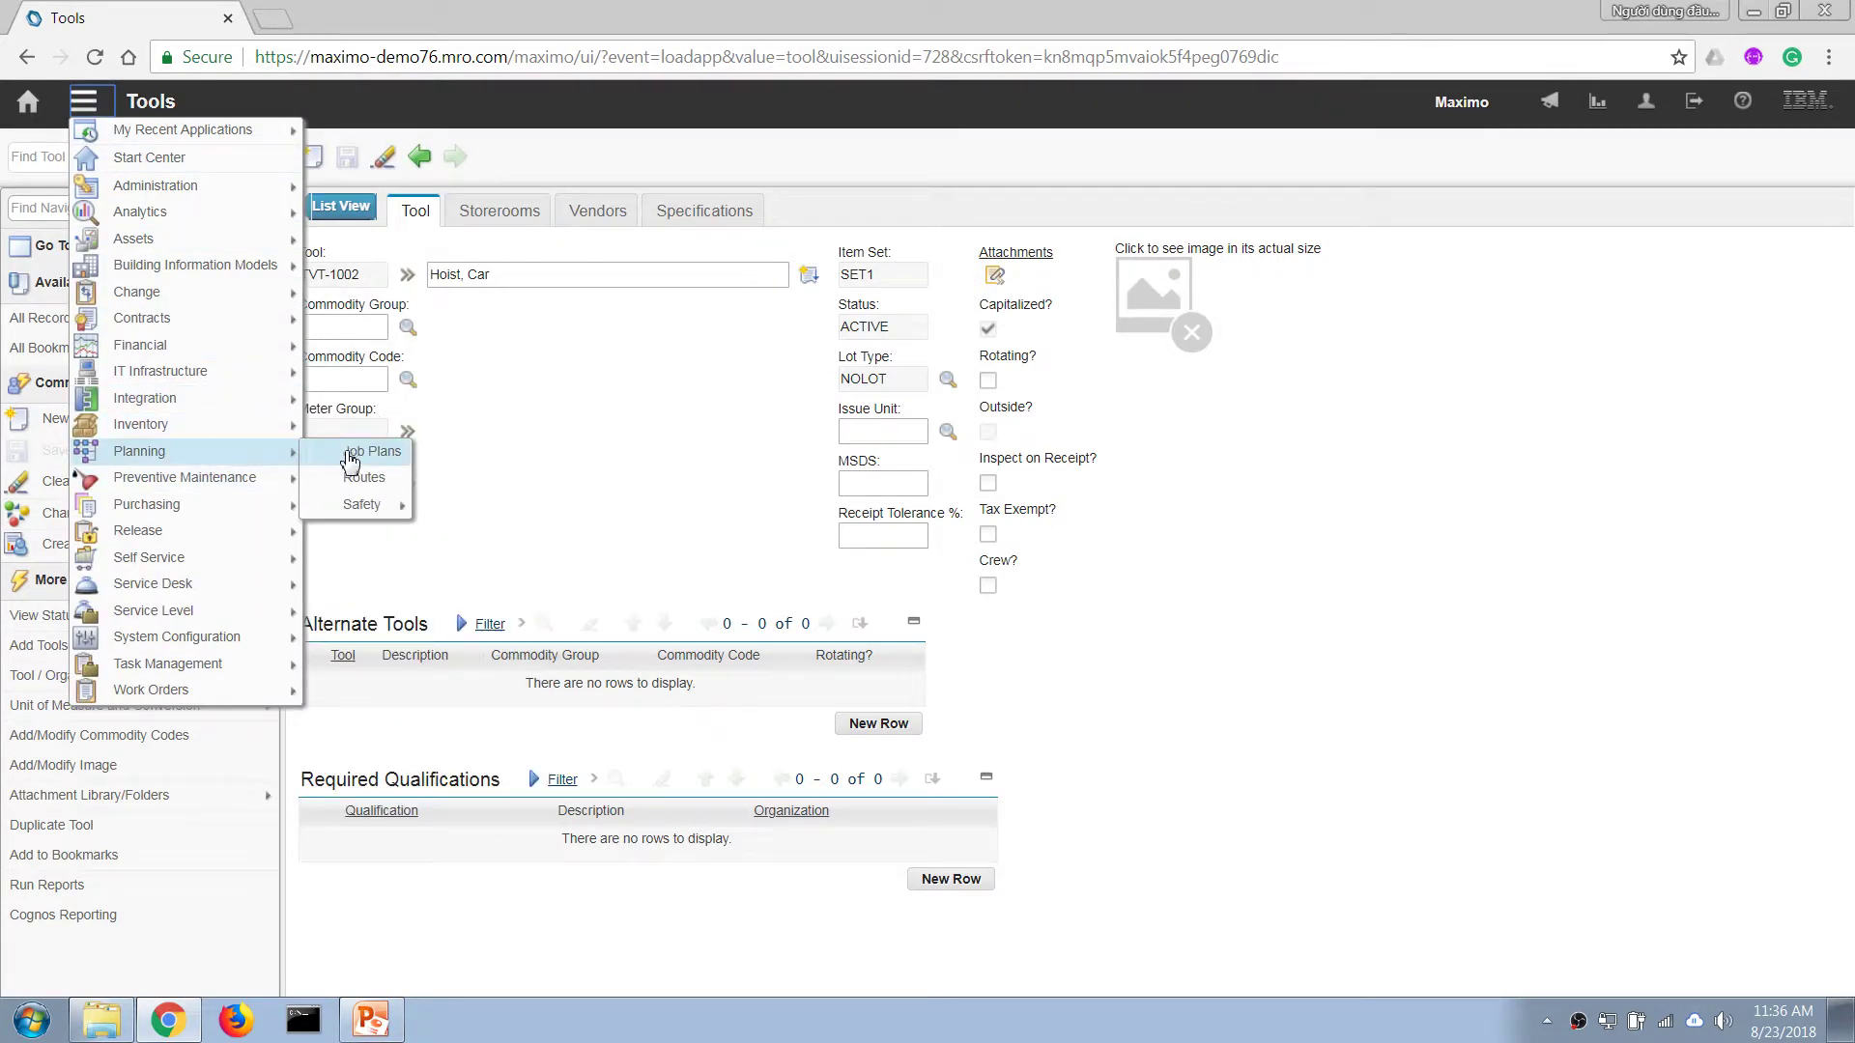
pyautogui.click(355, 452)
pyautogui.write('TVJP')
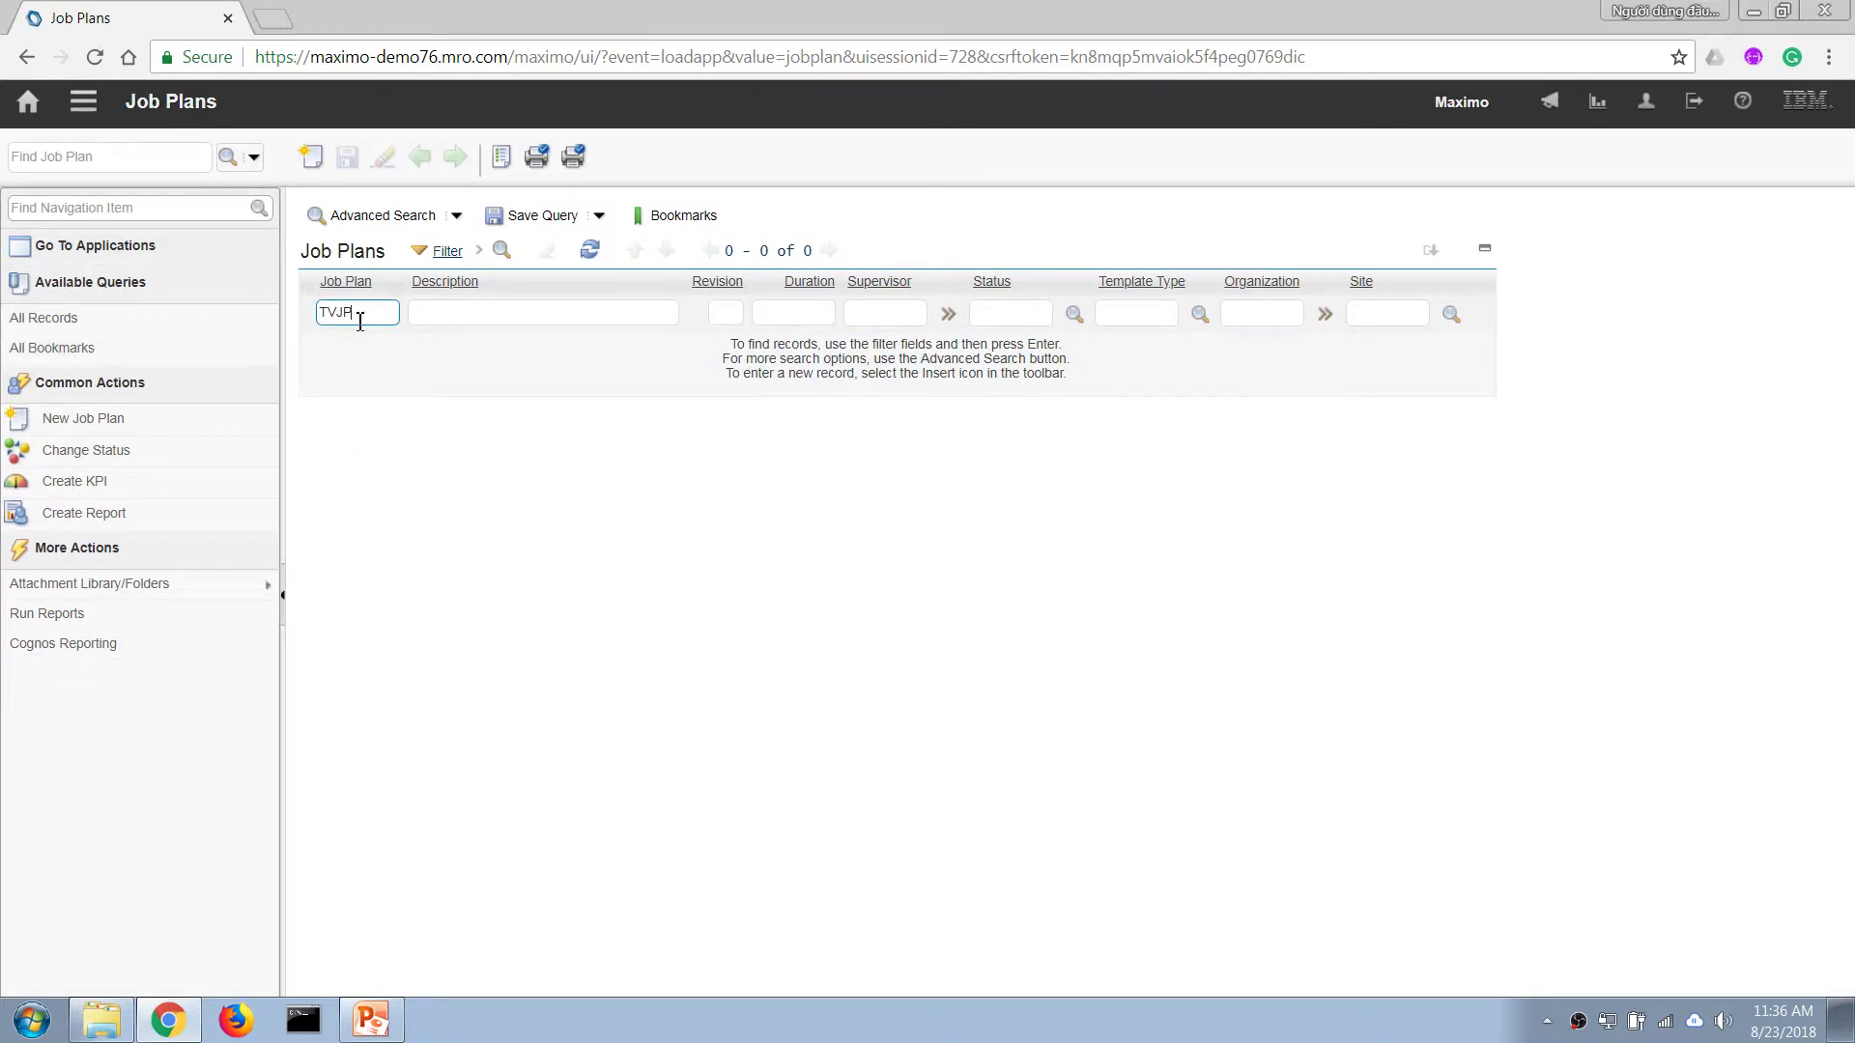
pyautogui.press('Return')
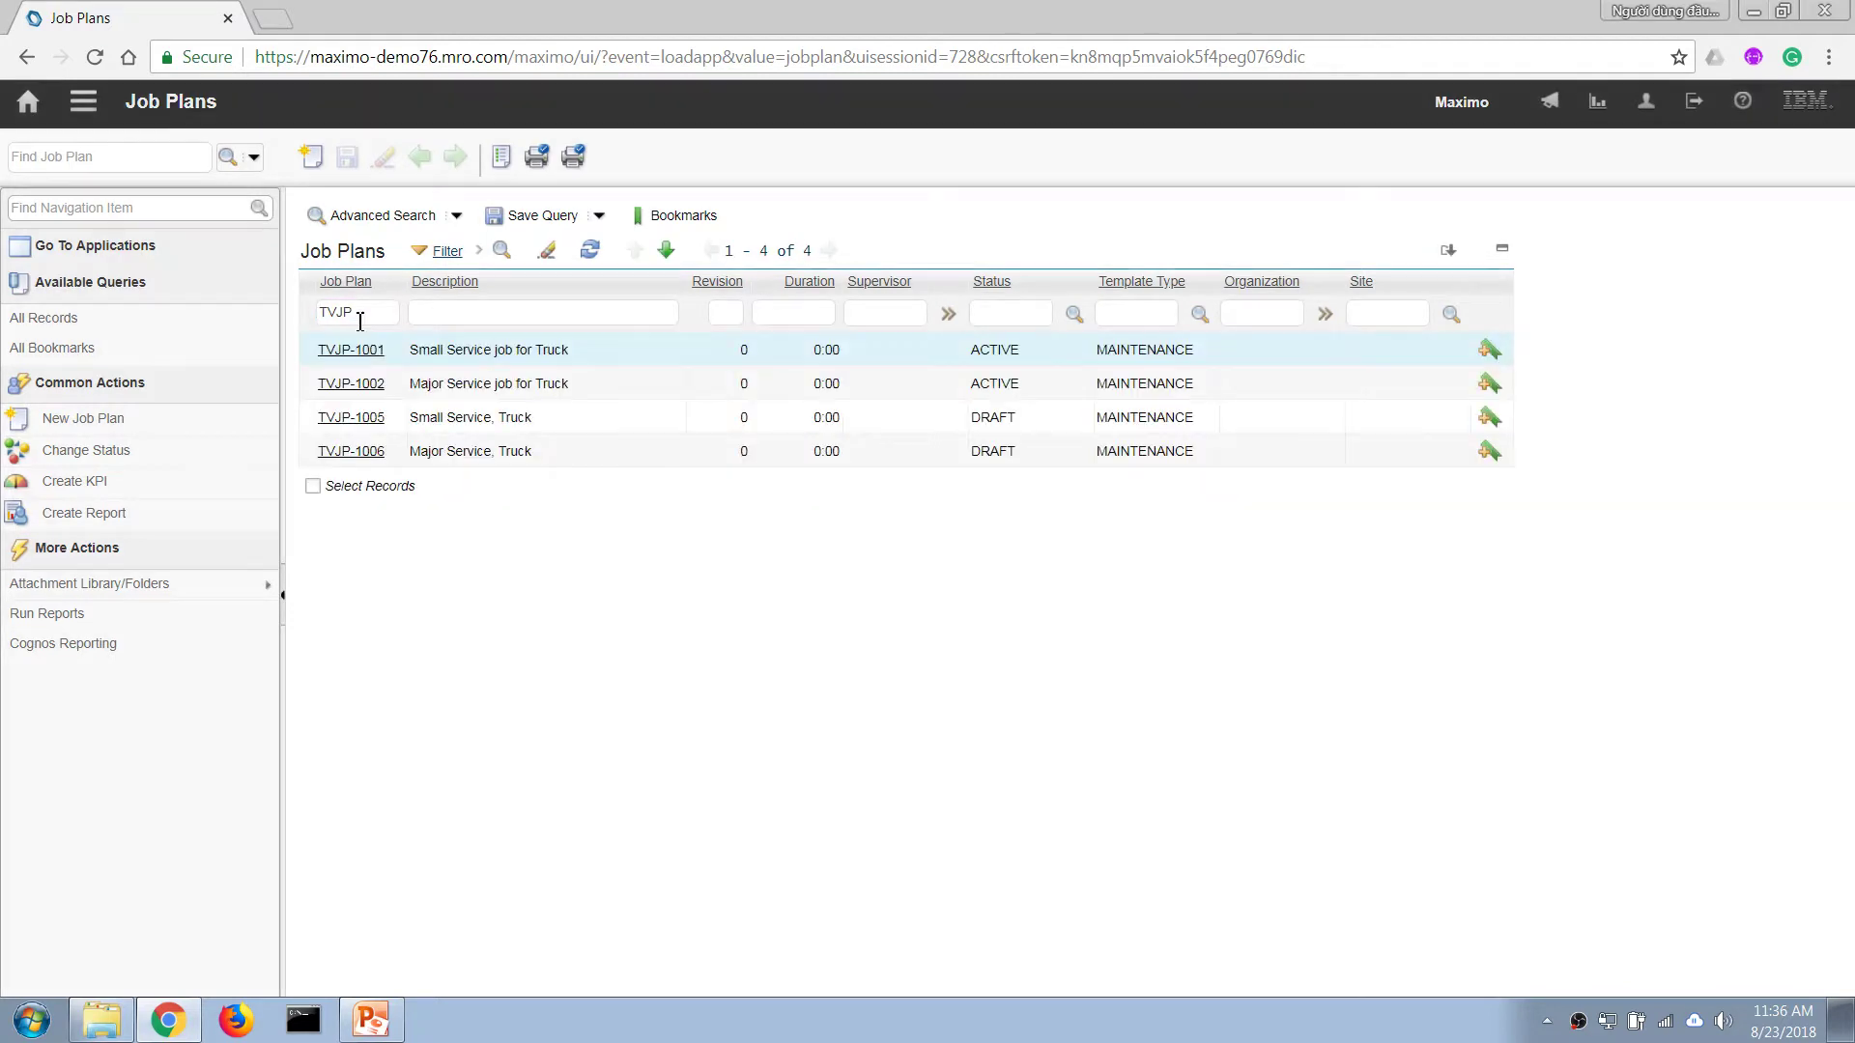
pyautogui.click(353, 451)
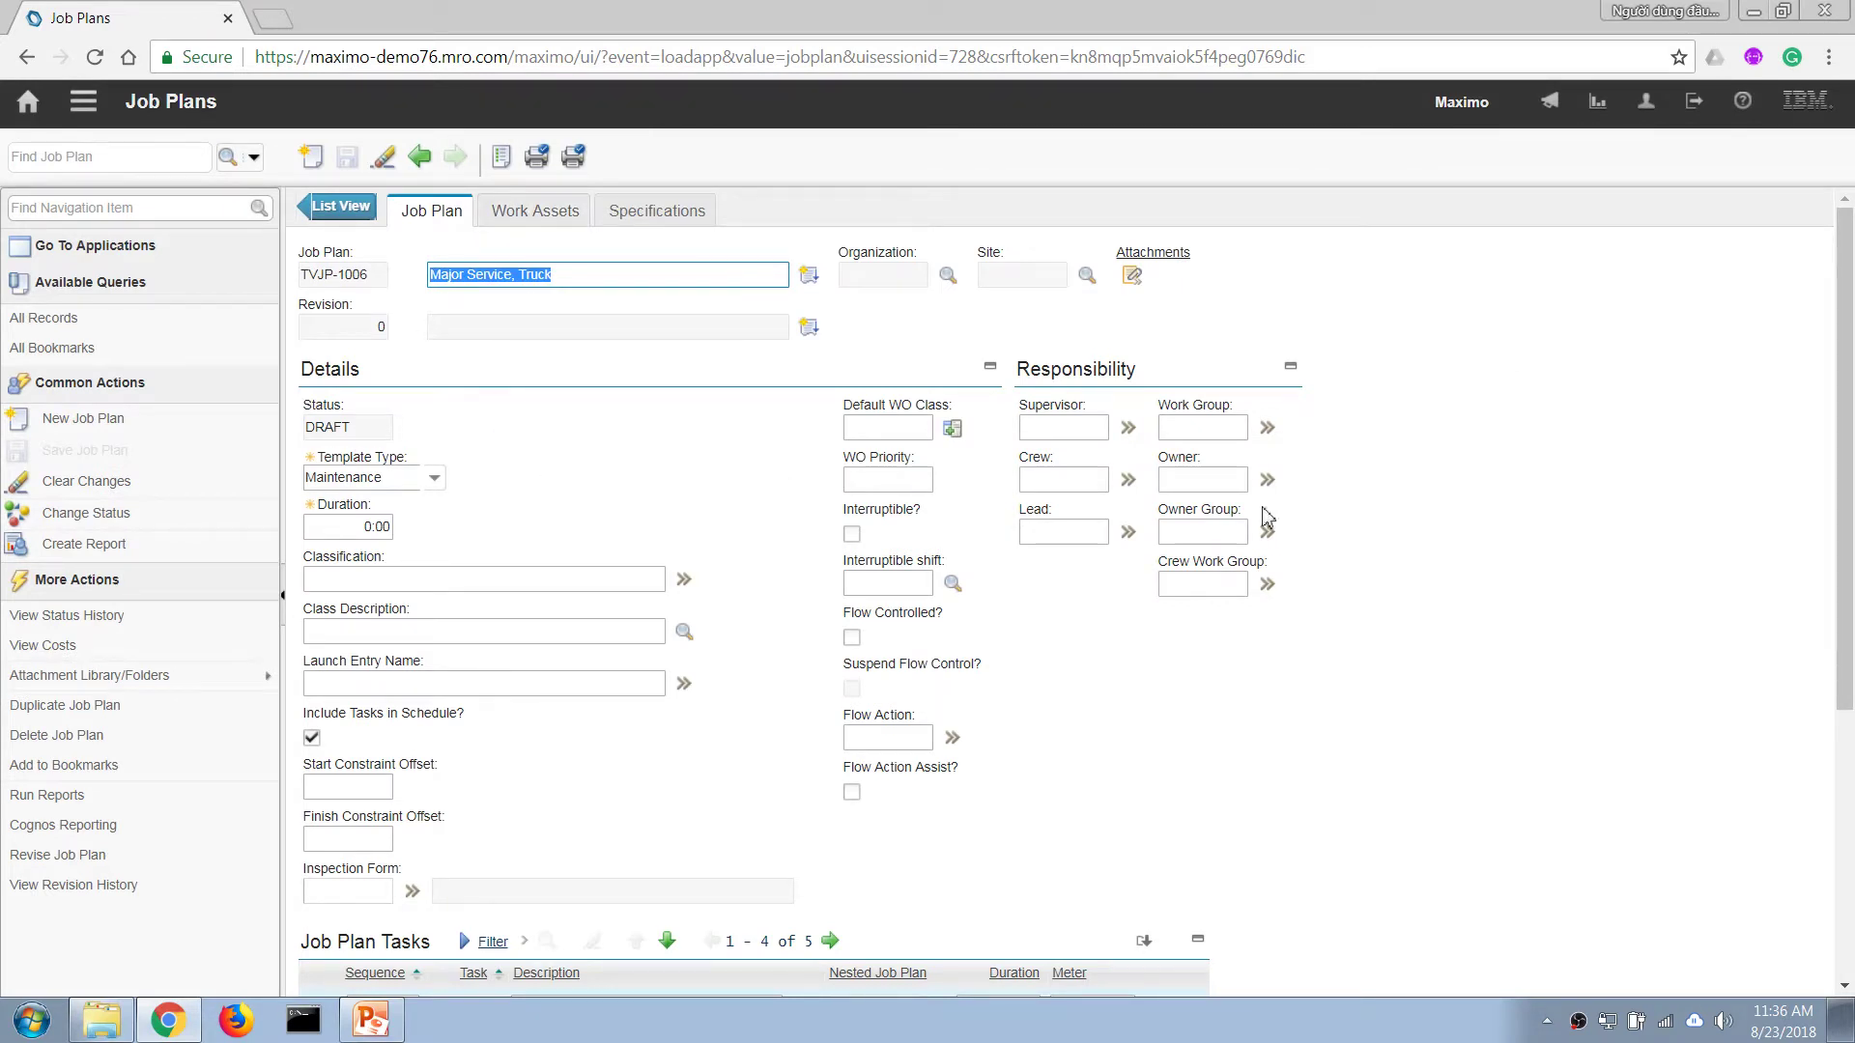
# Add a new planned tool row for TVT-1002 in the job plan's Tools section
pyautogui.scroll(-5, 1820, 676)
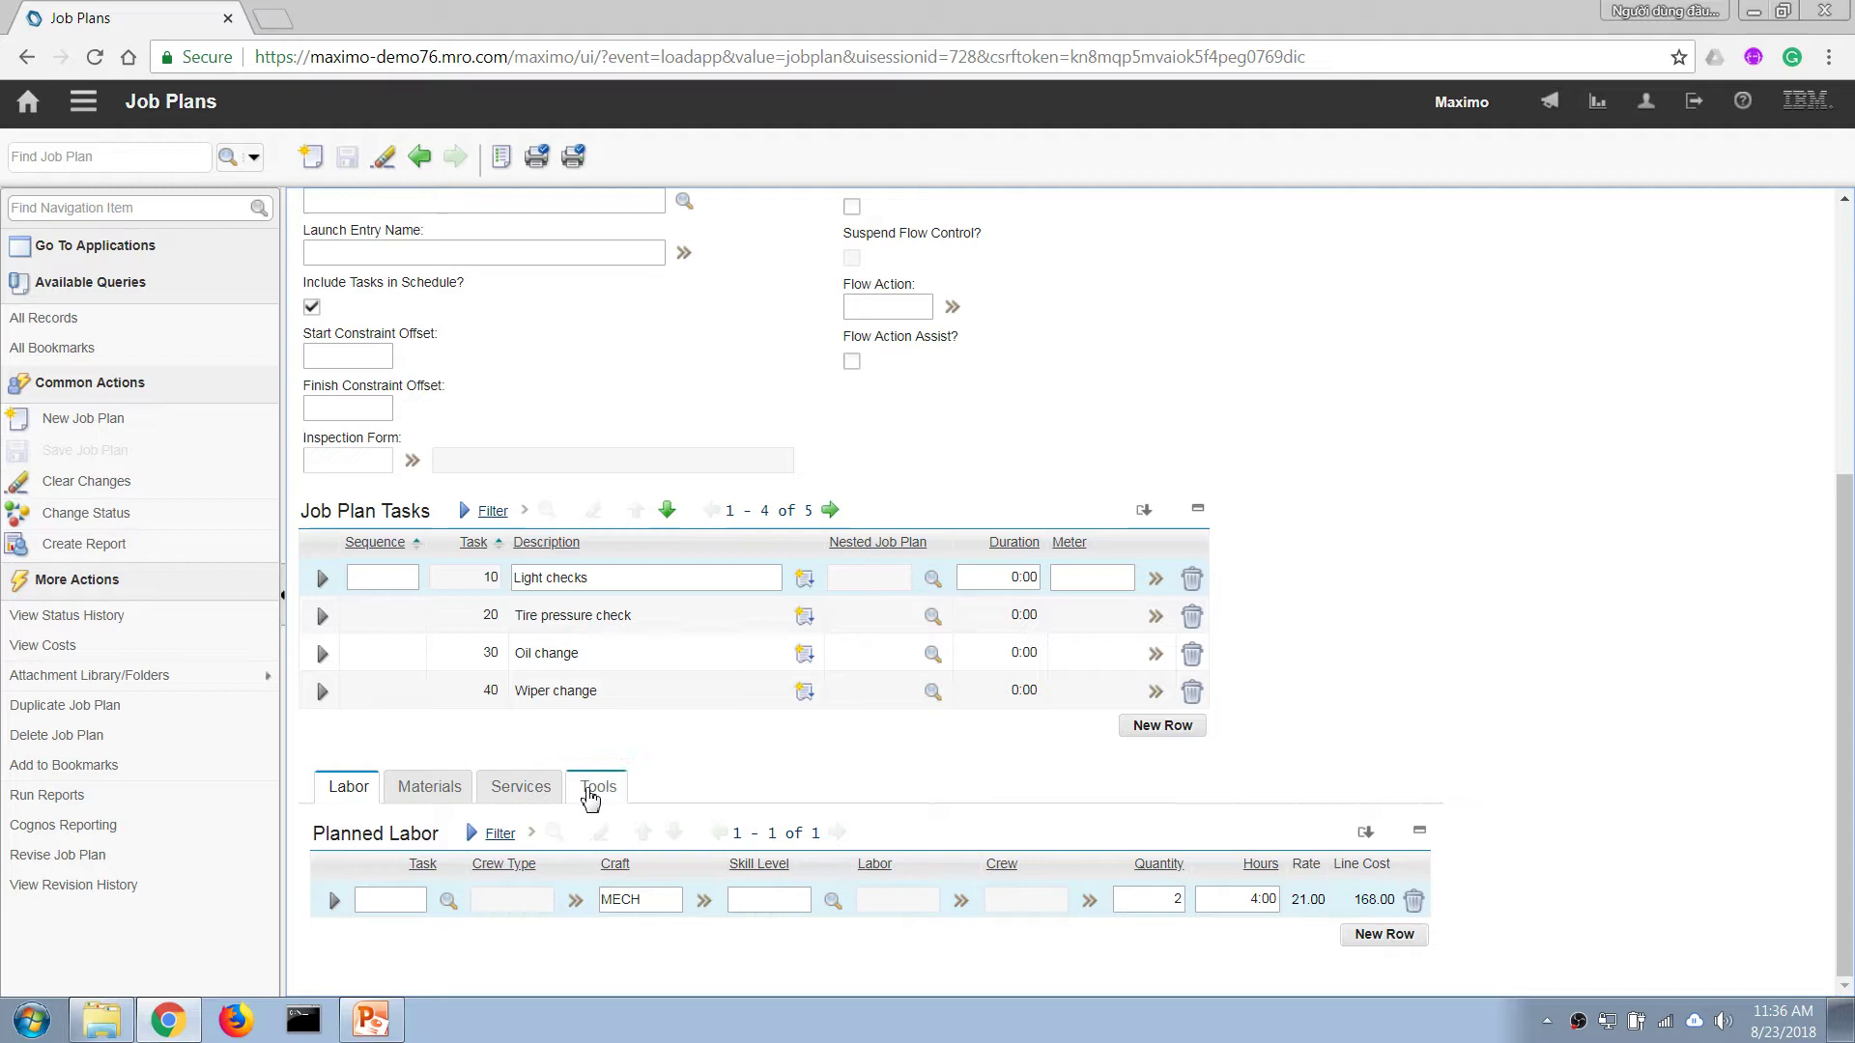
pyautogui.click(594, 794)
pyautogui.click(846, 934)
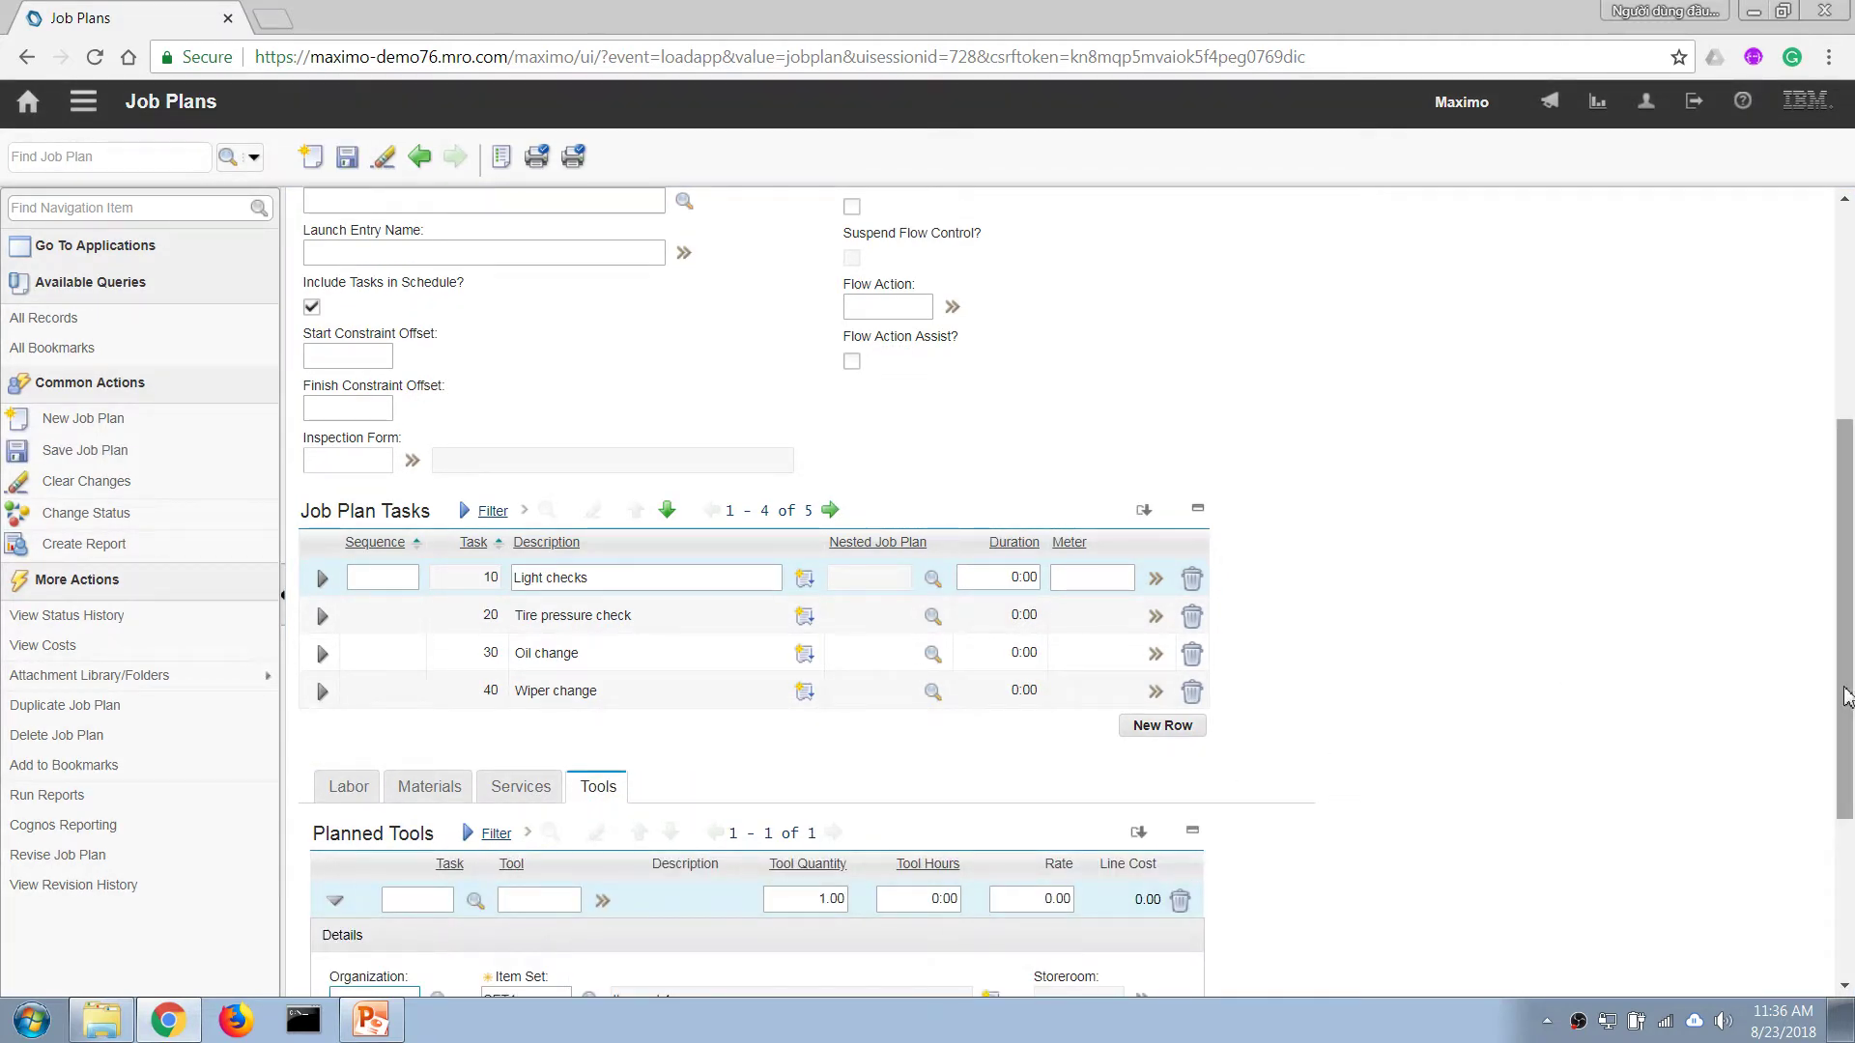
pyautogui.scroll(-2, 1848, 692)
pyautogui.click(533, 835)
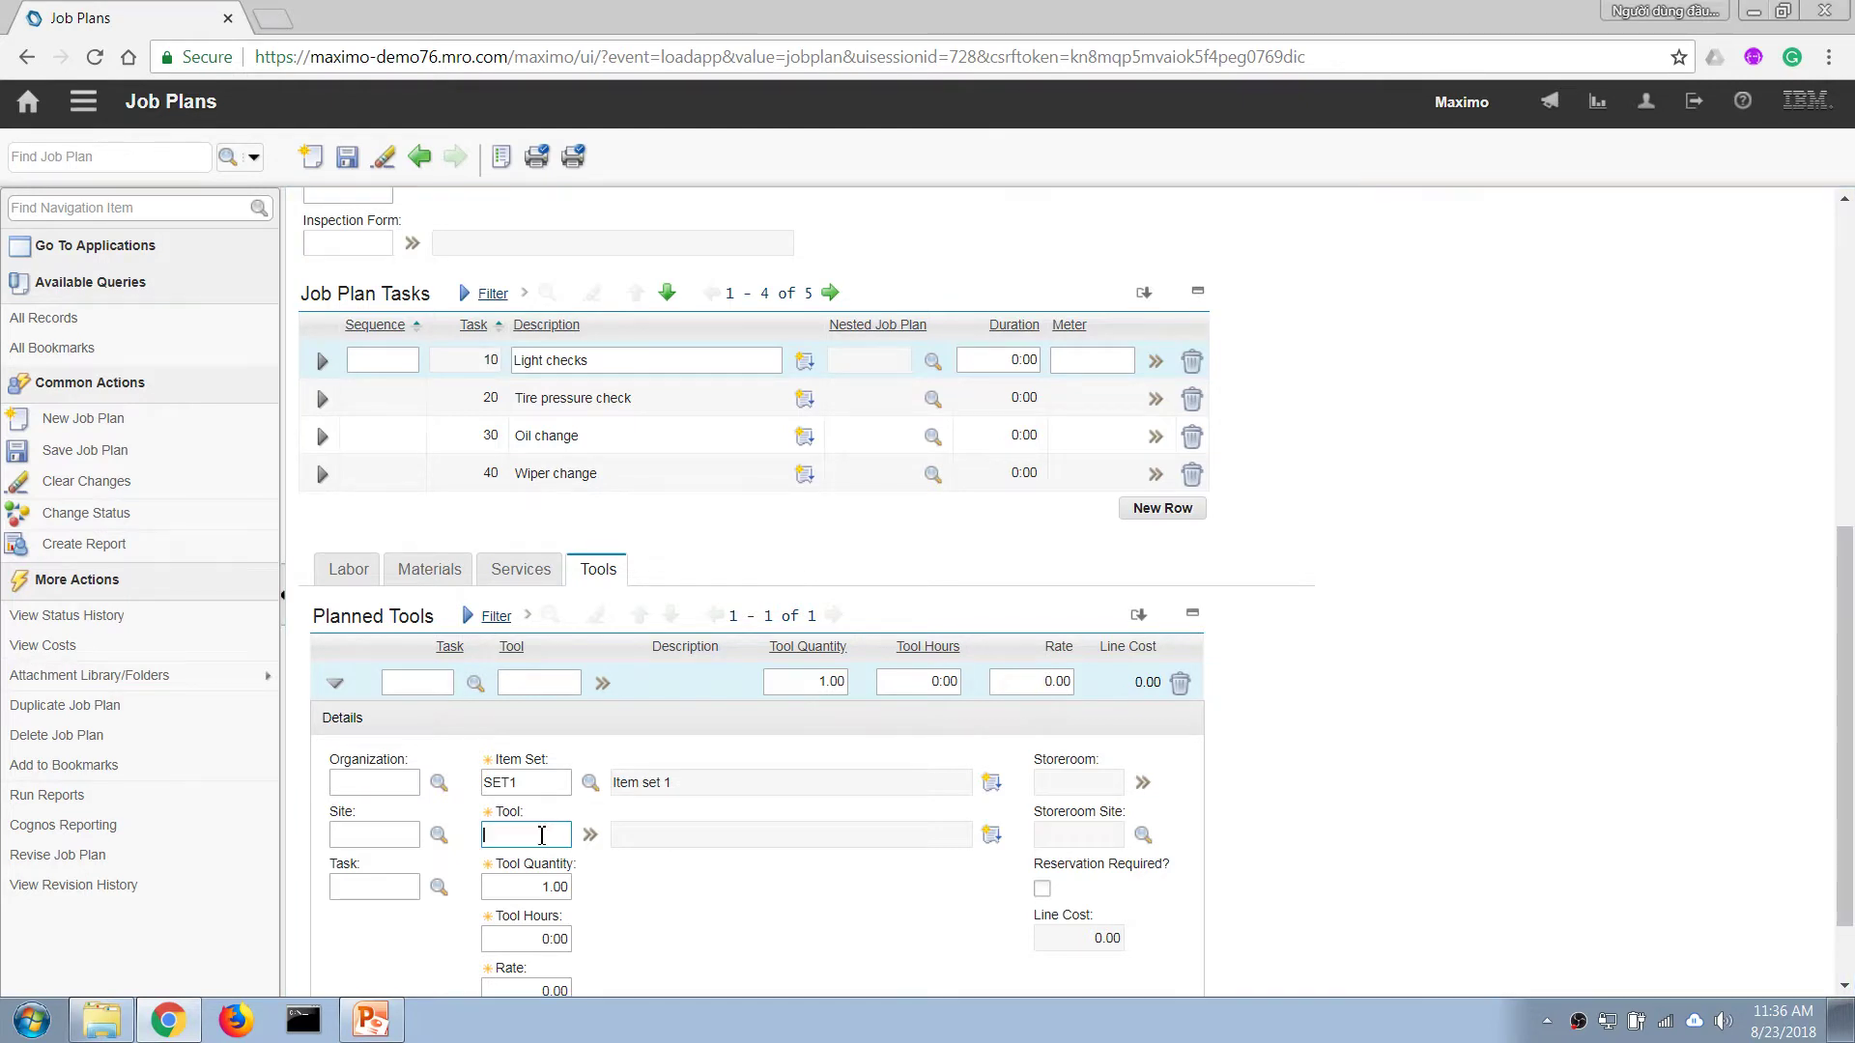
pyautogui.write('TVT-1002')
pyautogui.press('Tab')
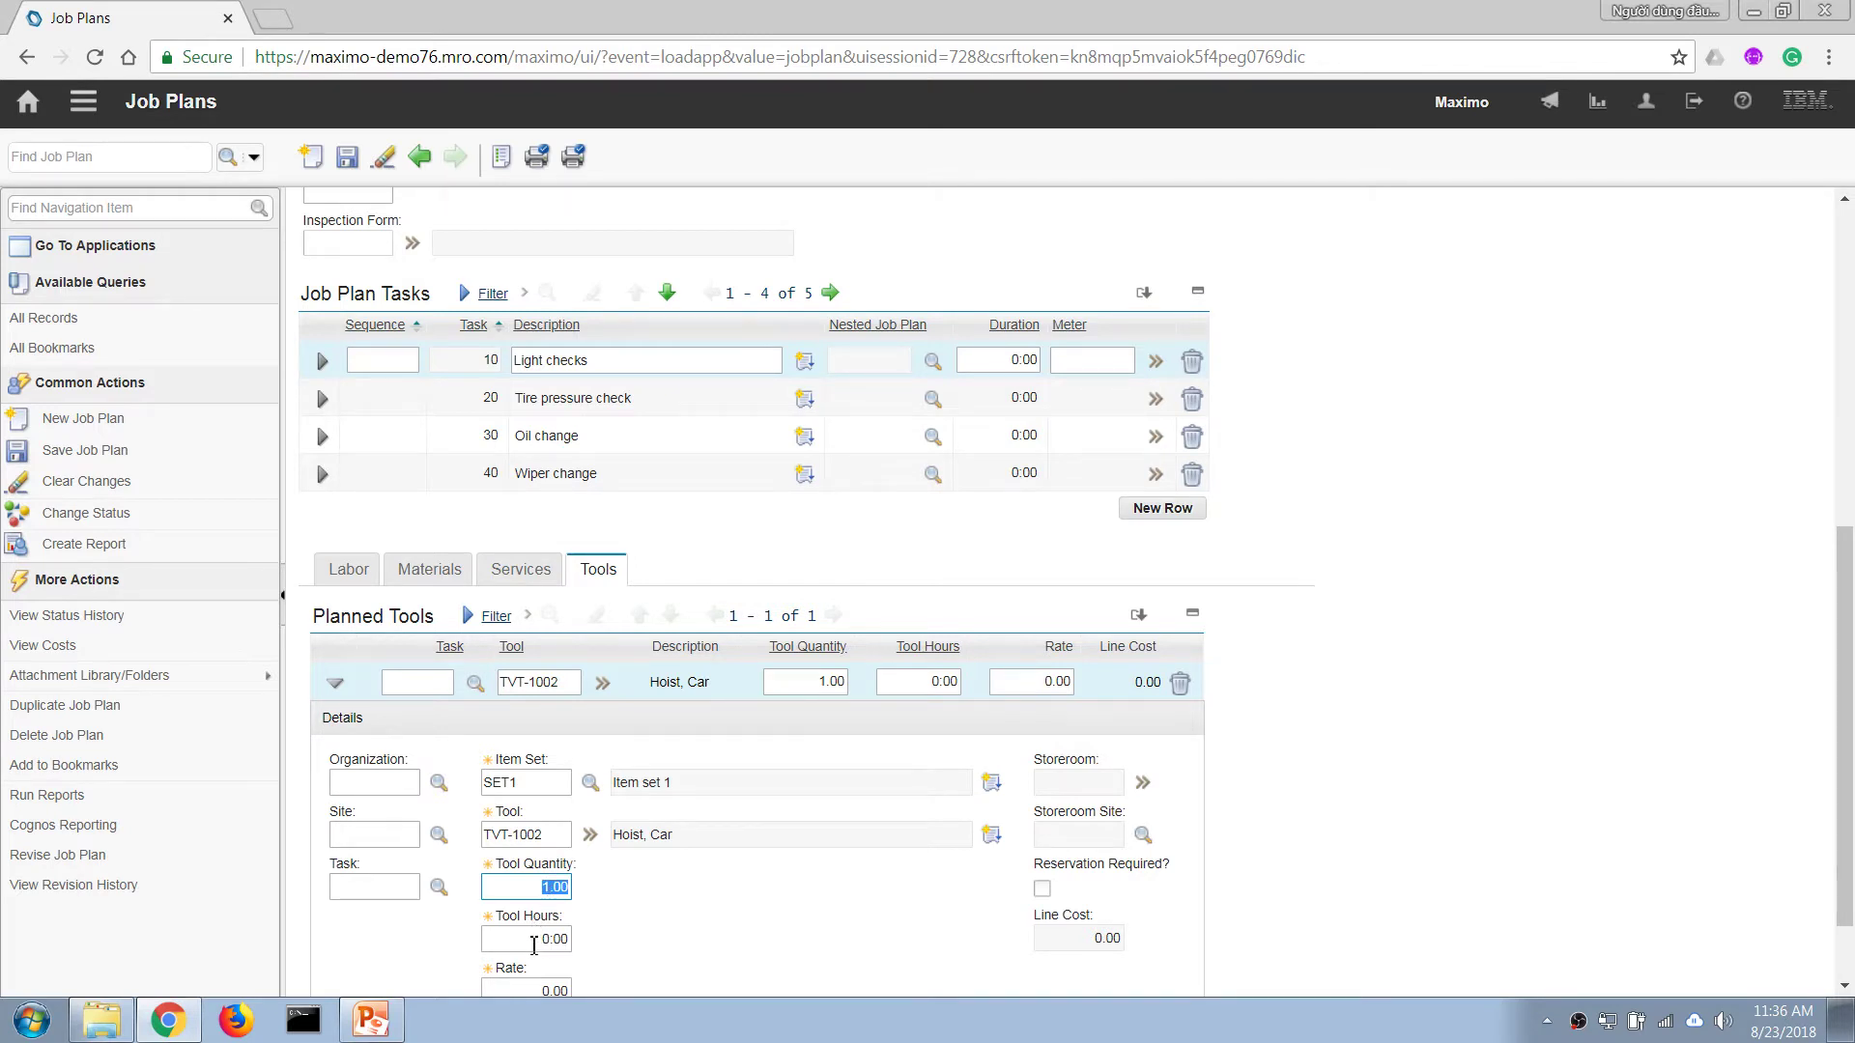
# Give the planned tool 4 hours at rate 5.00 and save the job plan
pyautogui.click(537, 942)
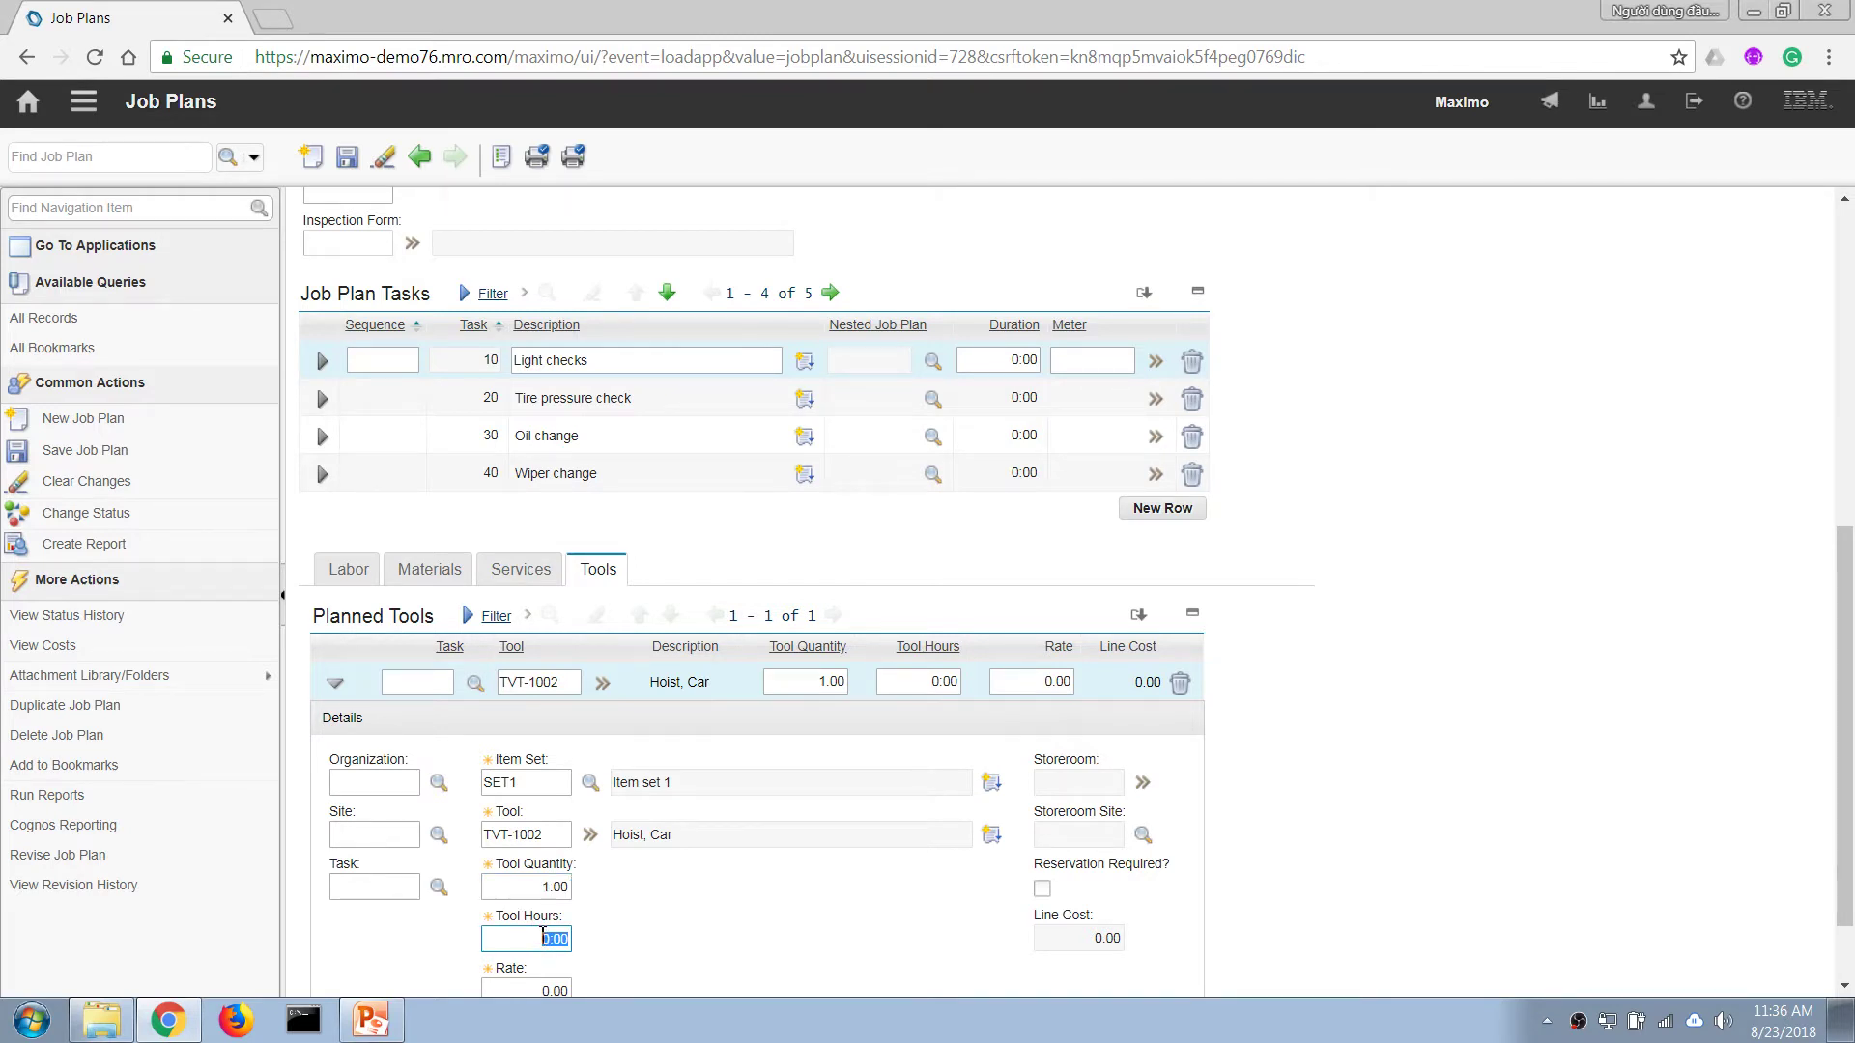
pyautogui.write('4')
pyautogui.press('Tab')
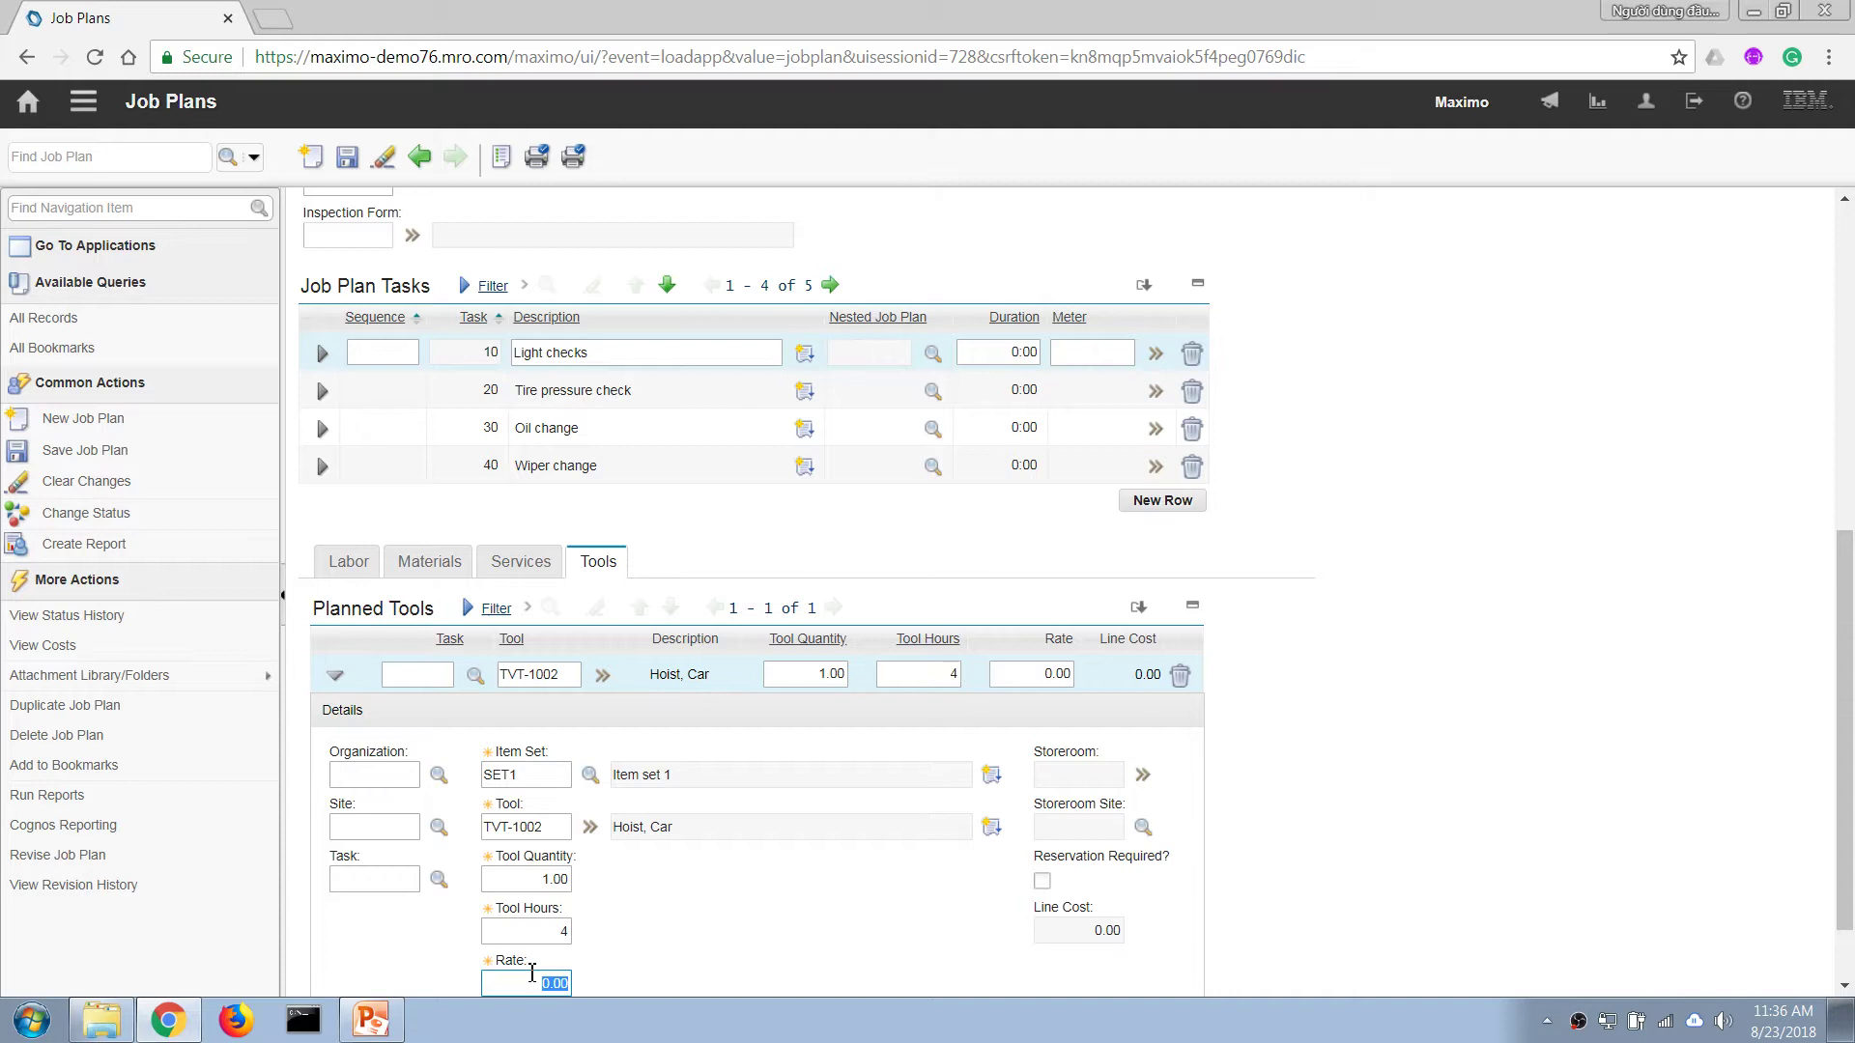
pyautogui.write('5')
pyautogui.press('Tab')
pyautogui.click(346, 157)
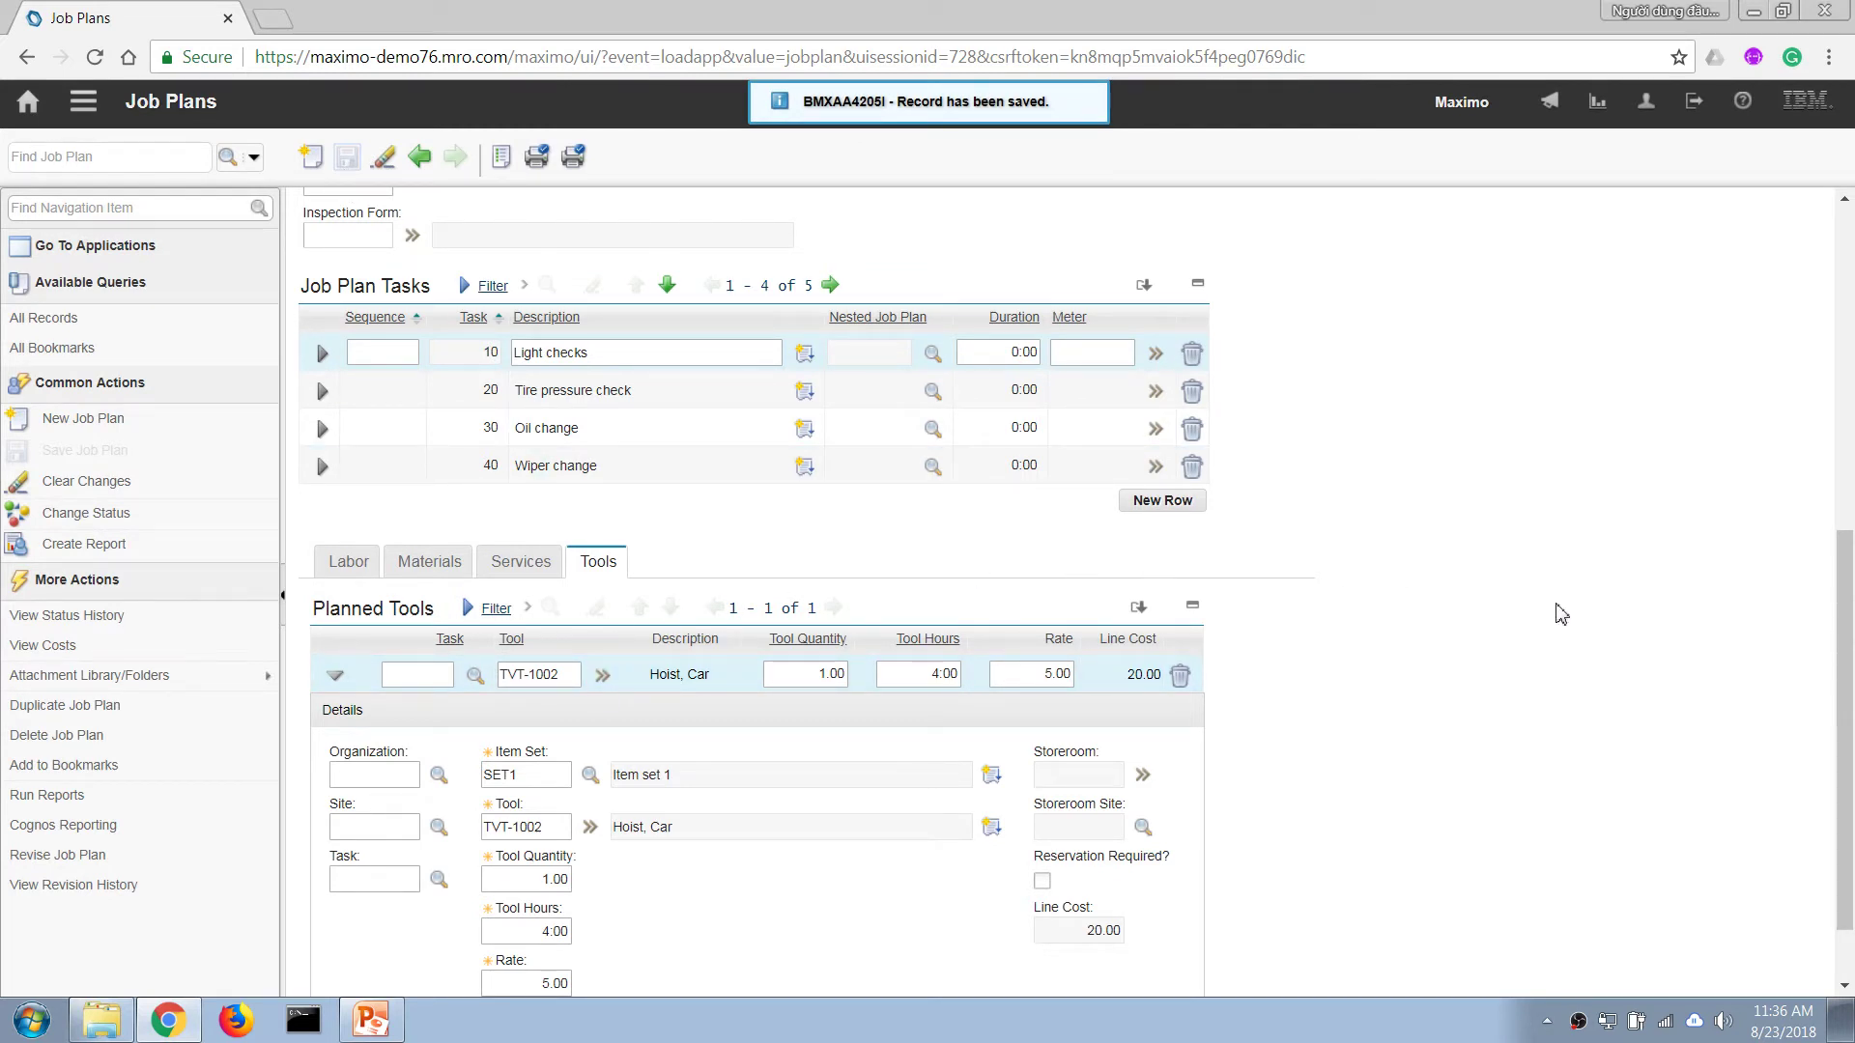
pyautogui.moveTo(1843, 653)
pyautogui.mouseDown()
pyautogui.moveTo(1827, 447)
pyautogui.moveTo(1805, 672)
pyautogui.mouseUp()
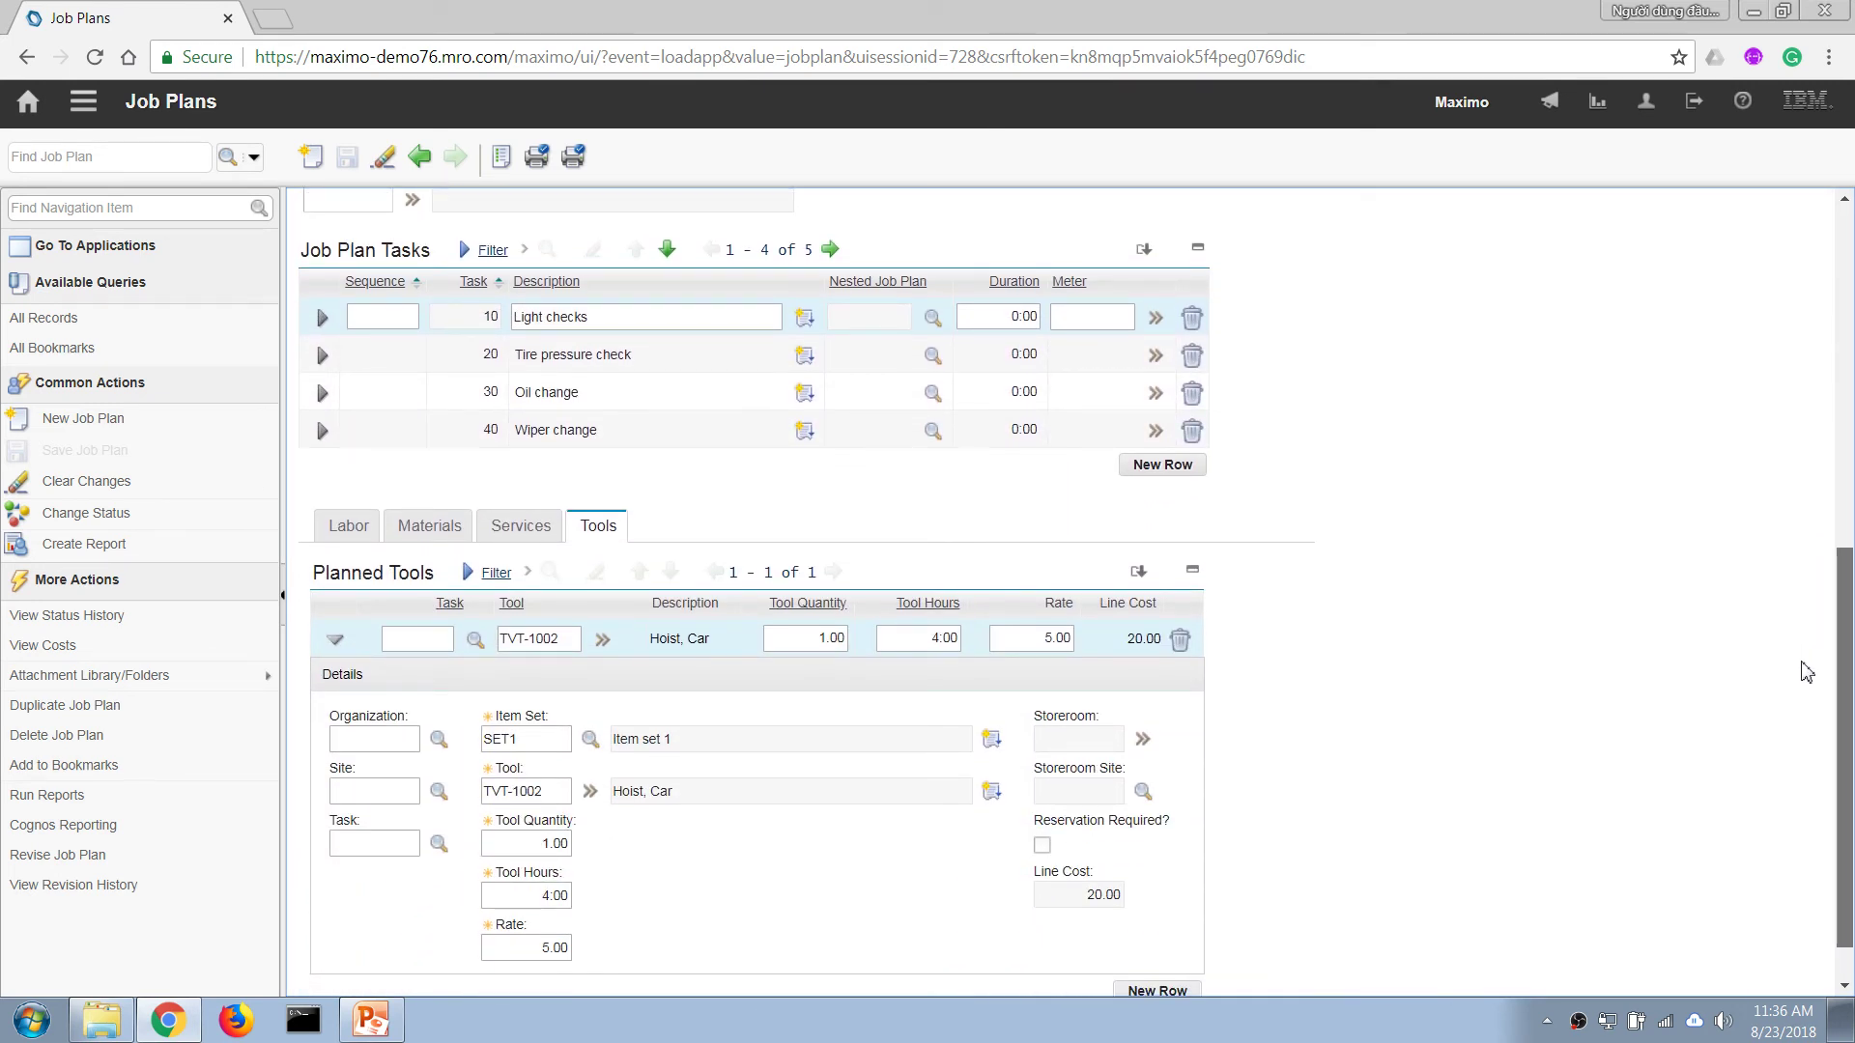
pyautogui.moveTo(1805, 673); pyautogui.dragTo(1803, 687)
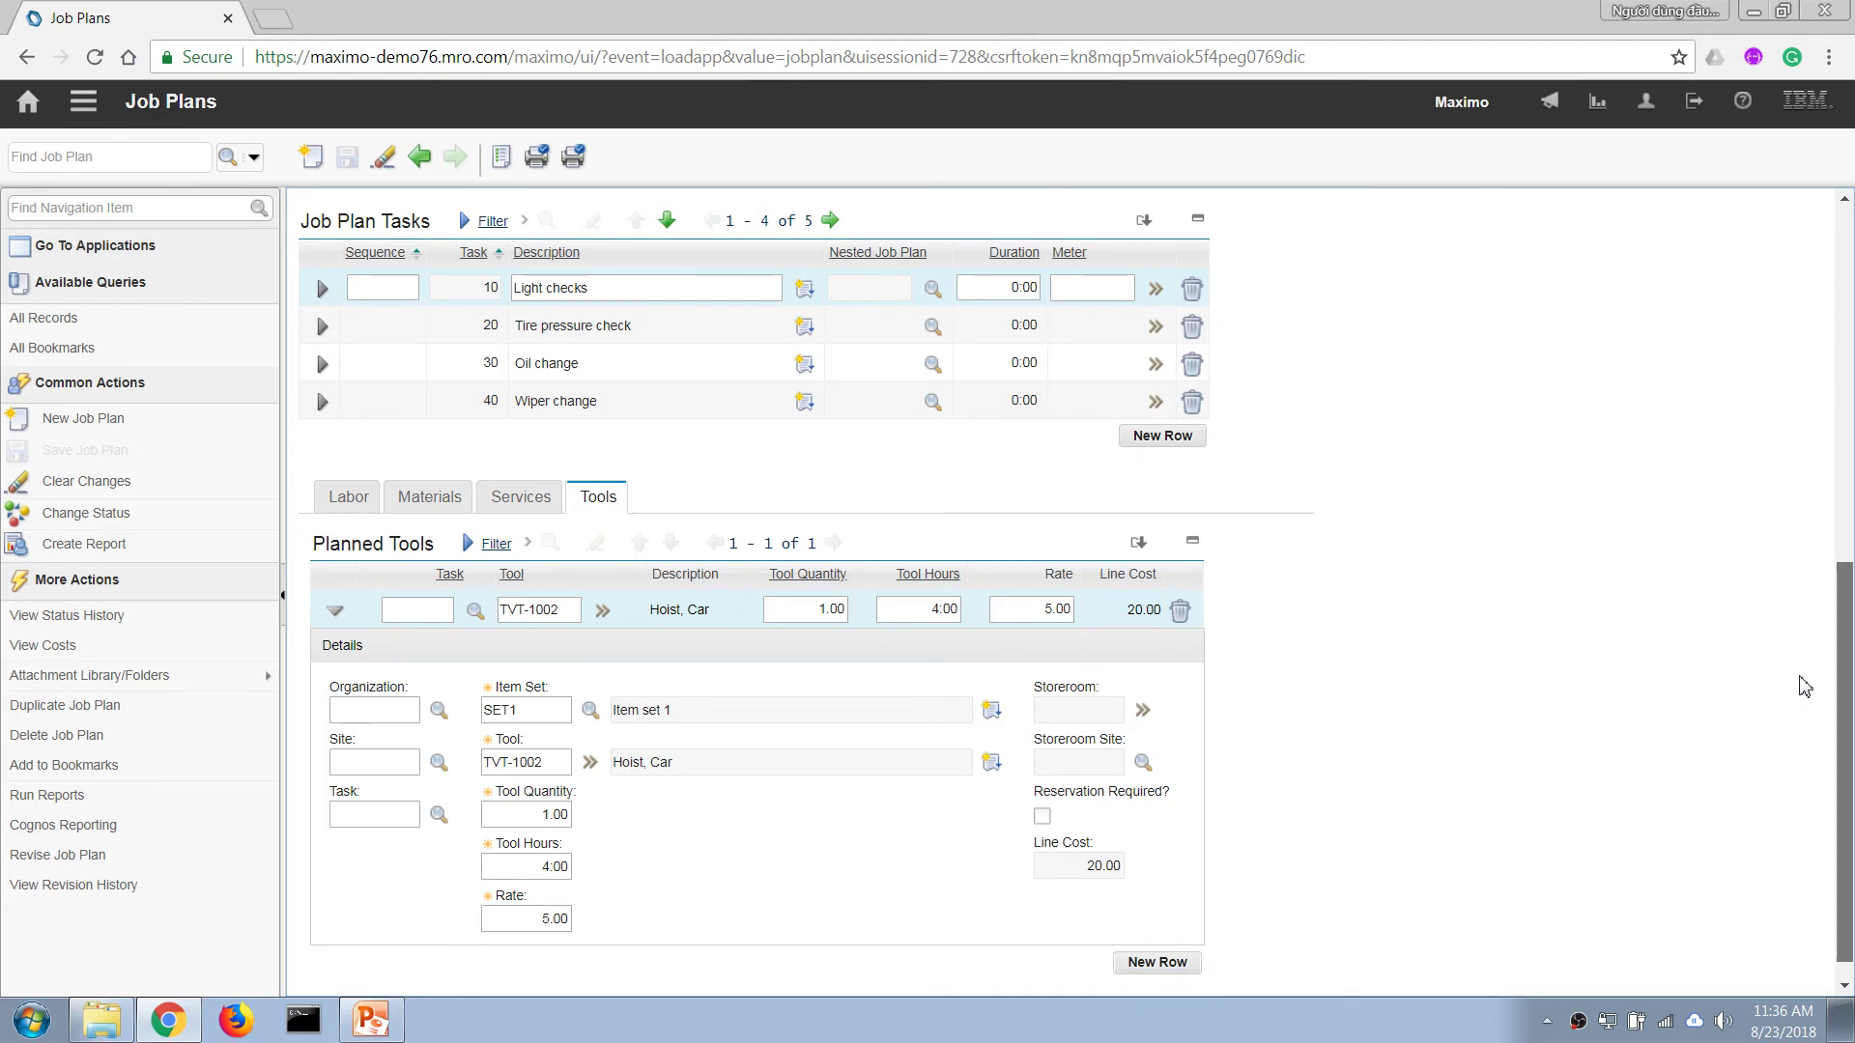
pyautogui.moveTo(1803, 687); pyautogui.dragTo(1803, 689)
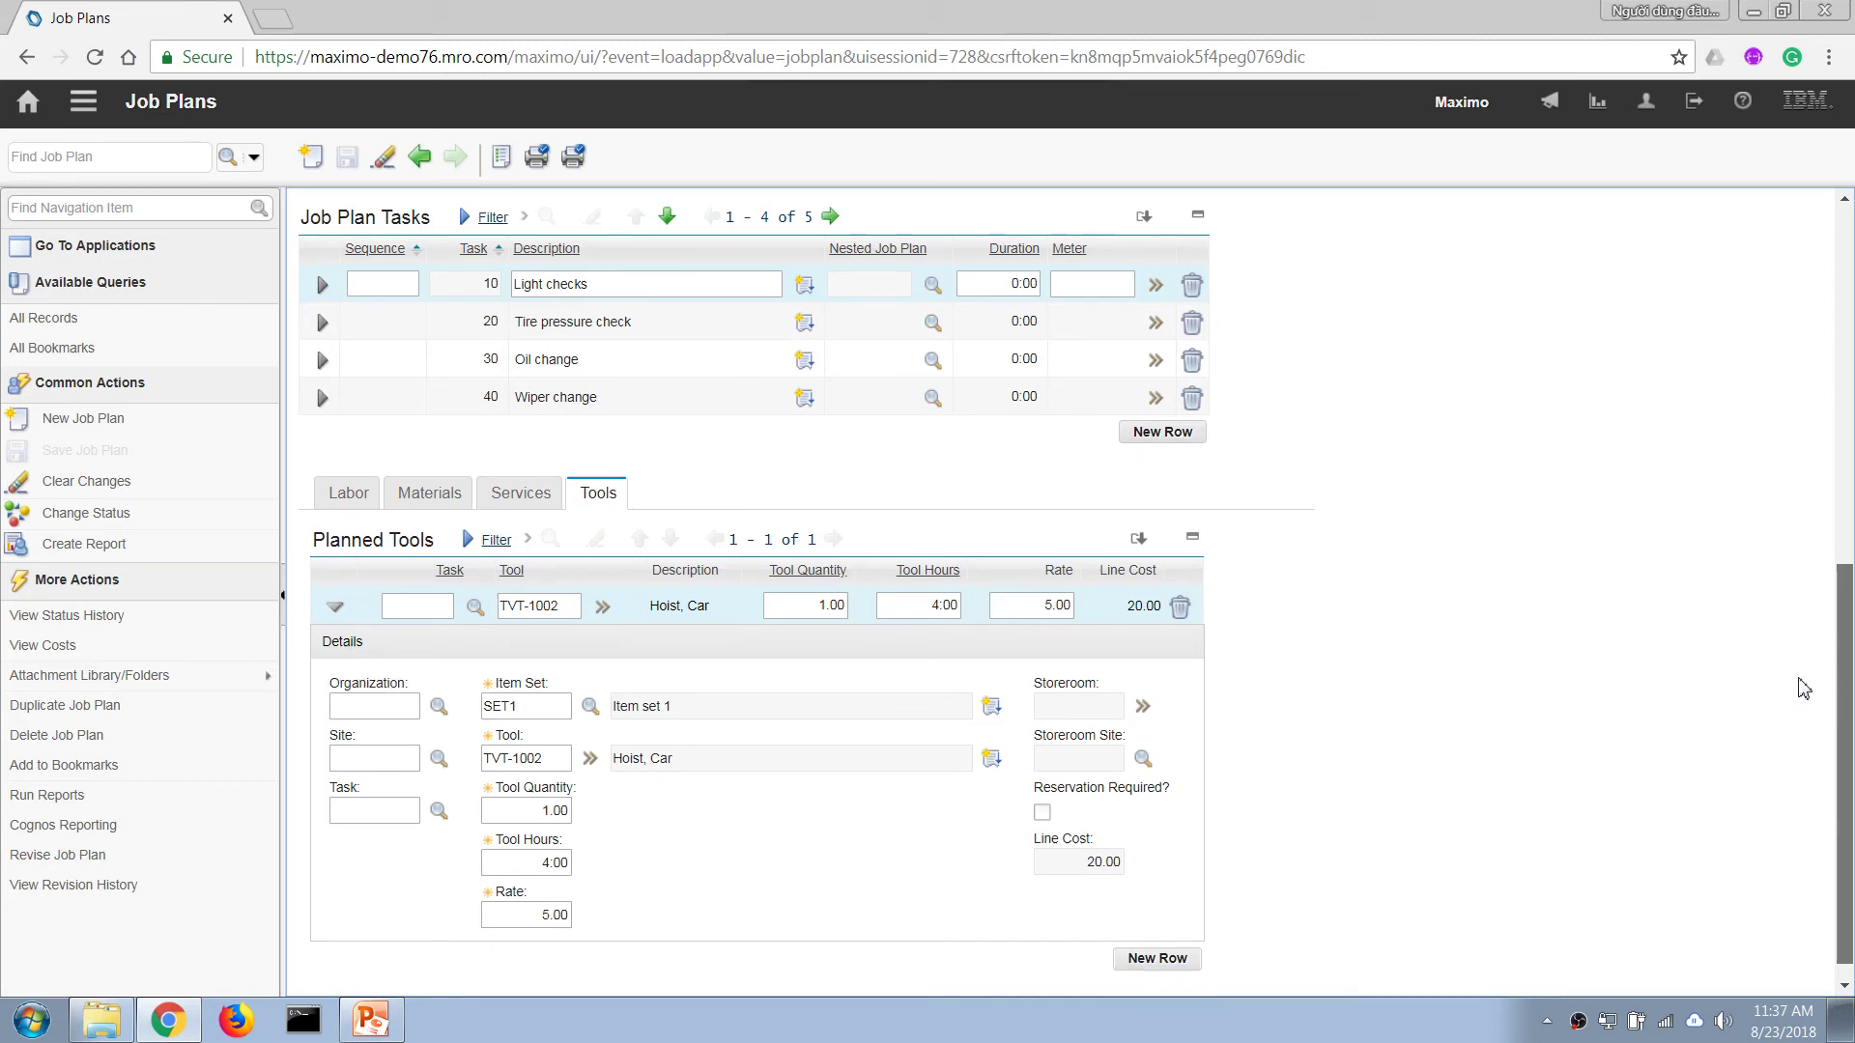